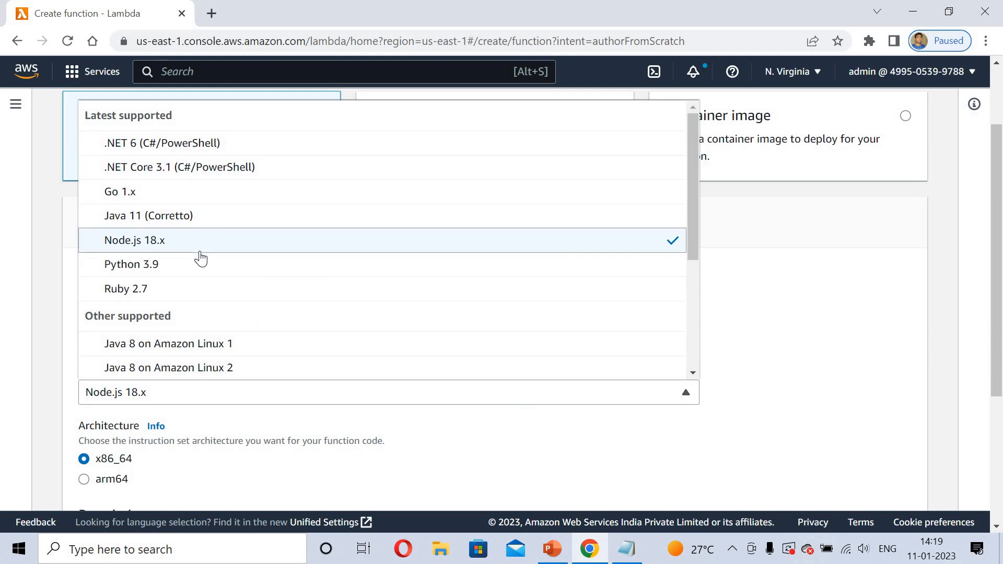
Set the runtime to Python 3.9 and create the function with a new role having basic Lambda permissions
{"action": "left_click", "coordinate": [159, 265]}
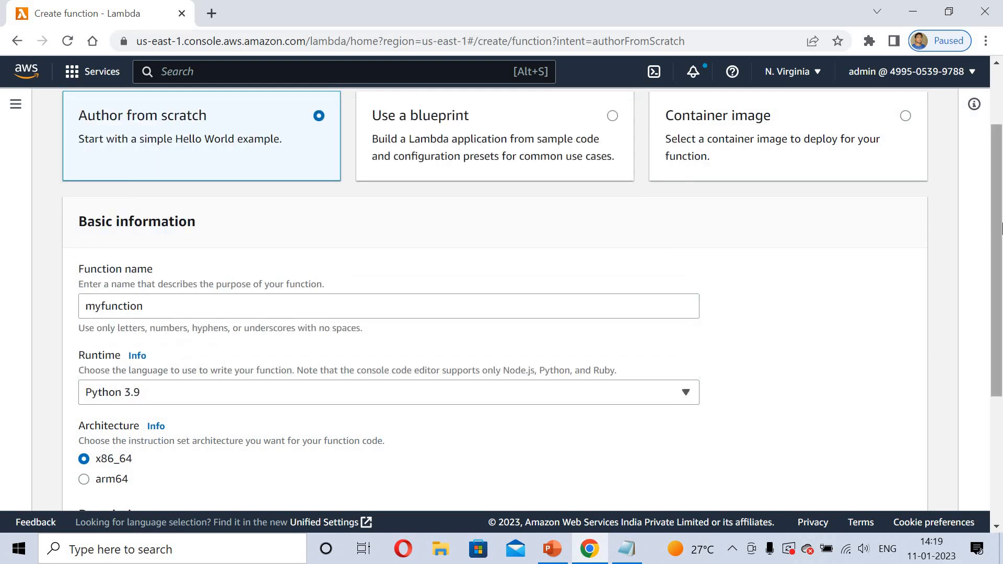
{"action": "scroll", "coordinate": [1001, 301], "scroll_direction": "down", "scroll_amount": 5}
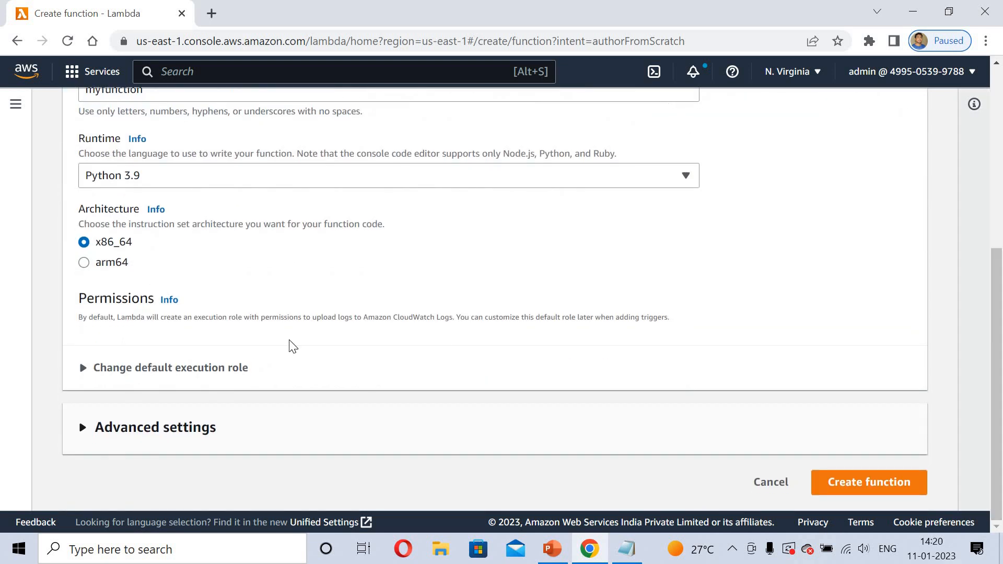
{"action": "left_click", "coordinate": [193, 369]}
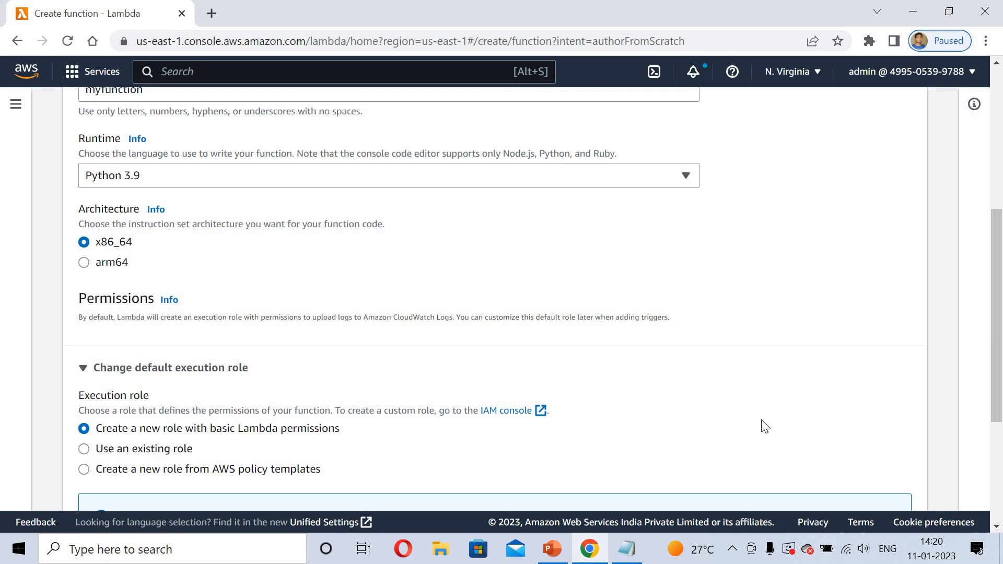
{"action": "scroll", "coordinate": [1001, 309], "scroll_direction": "down", "scroll_amount": 1}
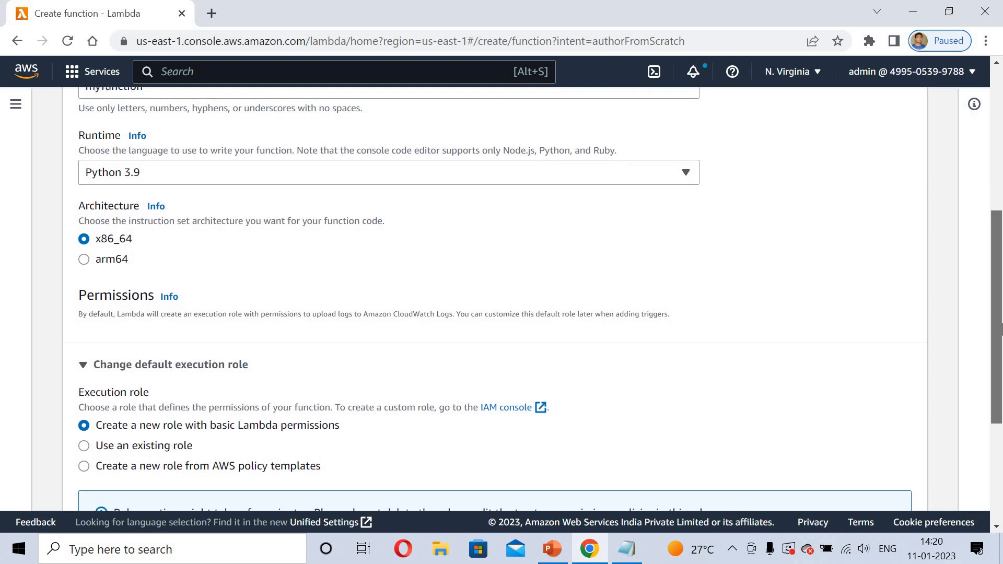
{"action": "scroll", "coordinate": [1001, 410], "scroll_direction": "down", "scroll_amount": 3}
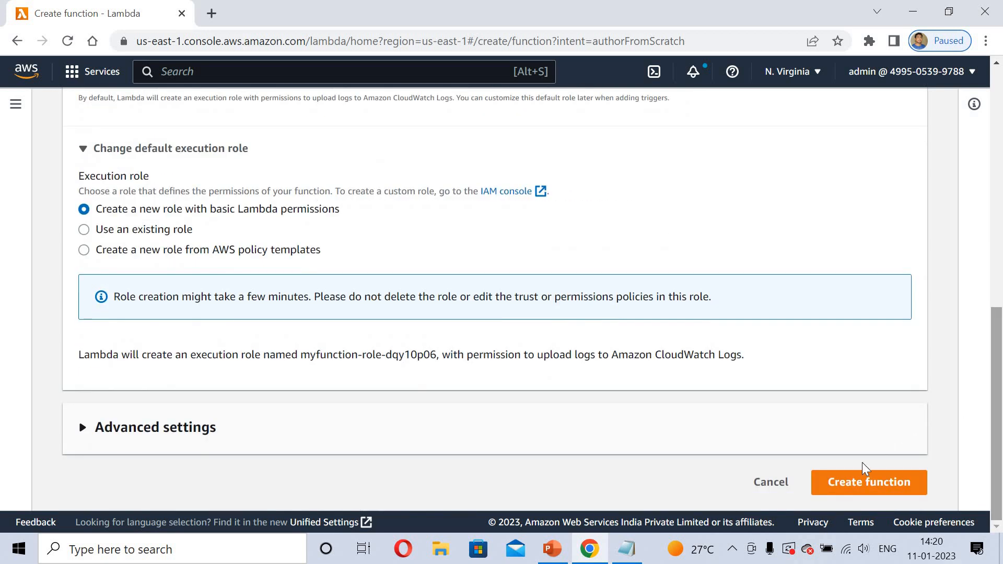
{"action": "left_click", "coordinate": [853, 481]}
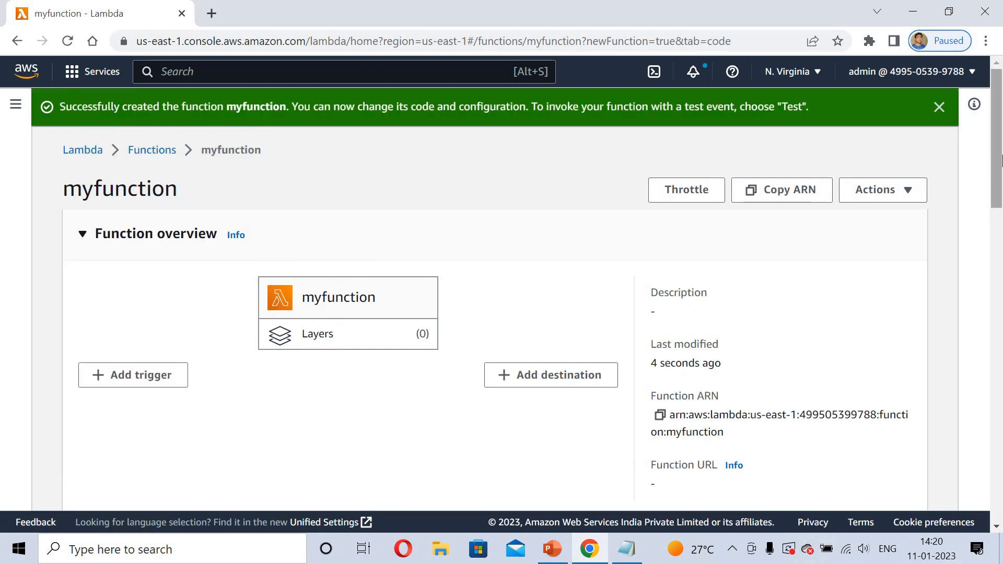
Save the default lambda_function.py code and deploy the function
{"action": "scroll", "coordinate": [1001, 211], "scroll_direction": "down", "scroll_amount": 3}
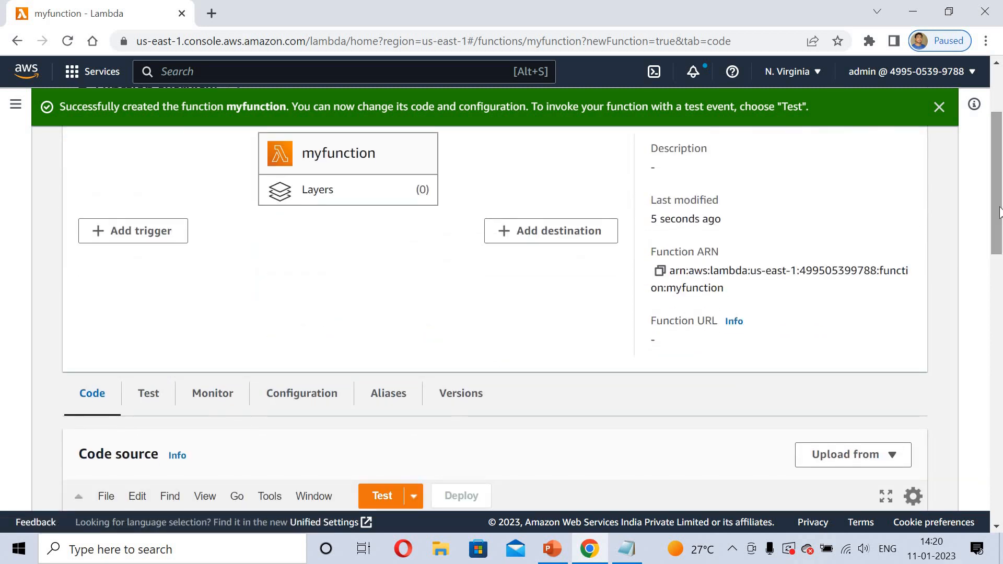
{"action": "scroll", "coordinate": [1001, 292], "scroll_direction": "down", "scroll_amount": 6}
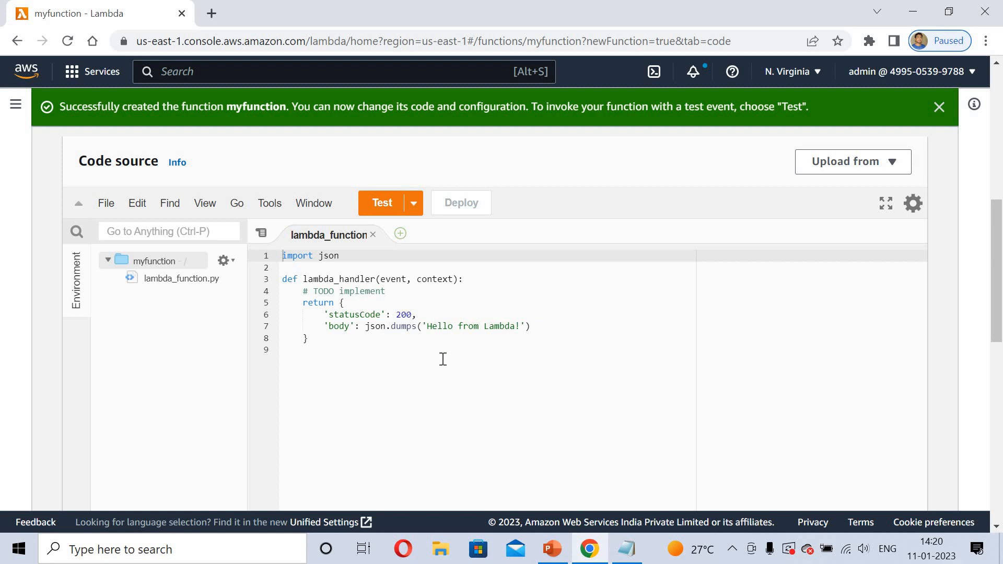
{"action": "left_click", "coordinate": [106, 204]}
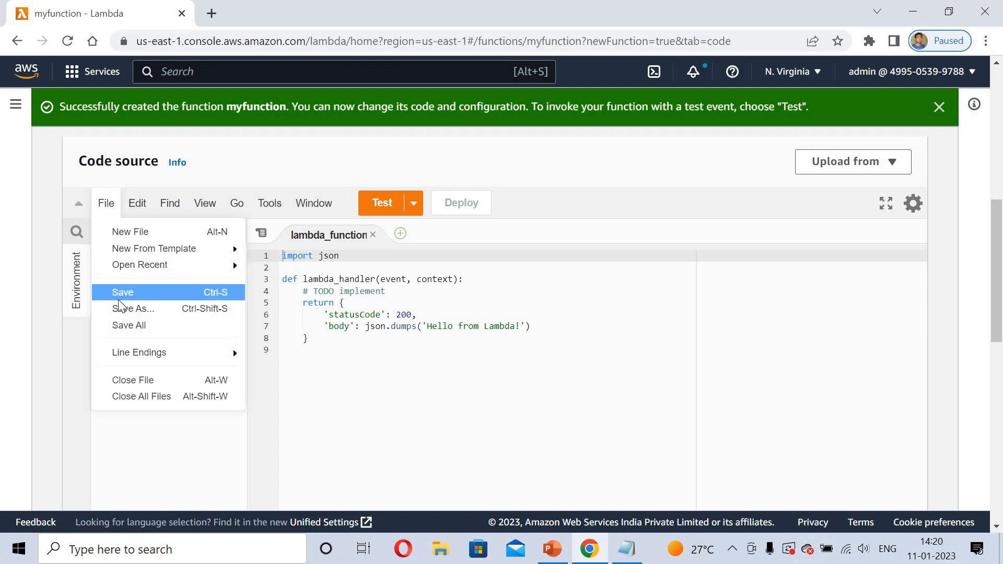
{"action": "left_click", "coordinate": [118, 295]}
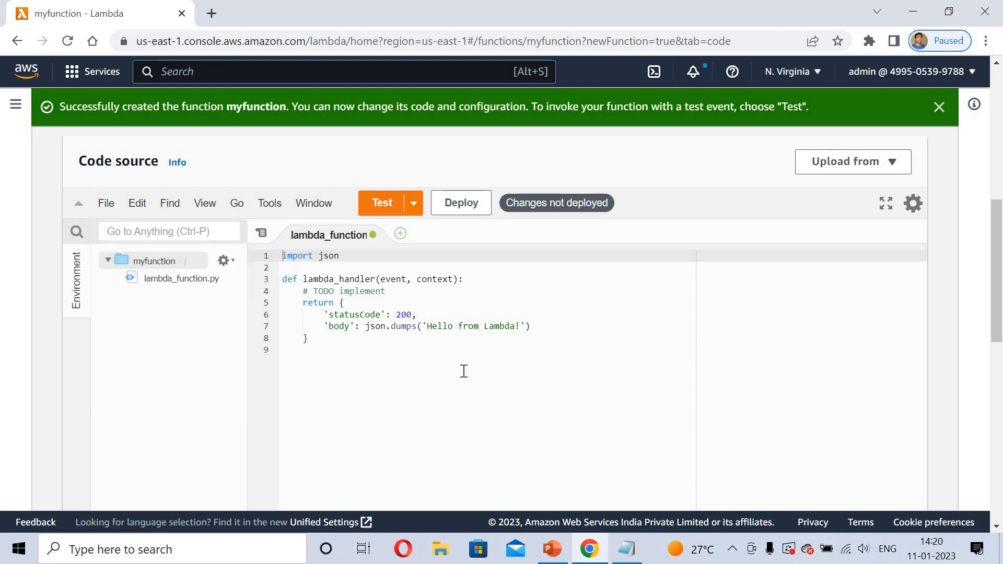
{"action": "left_click", "coordinate": [464, 205]}
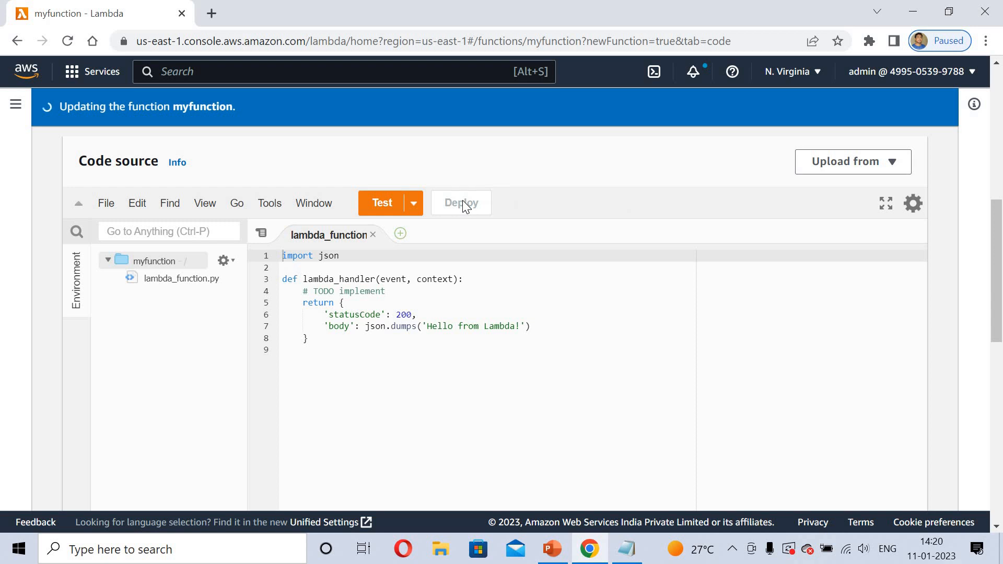
Create and save a new test event named myevent using the hello-world template
{"action": "left_click", "coordinate": [385, 205]}
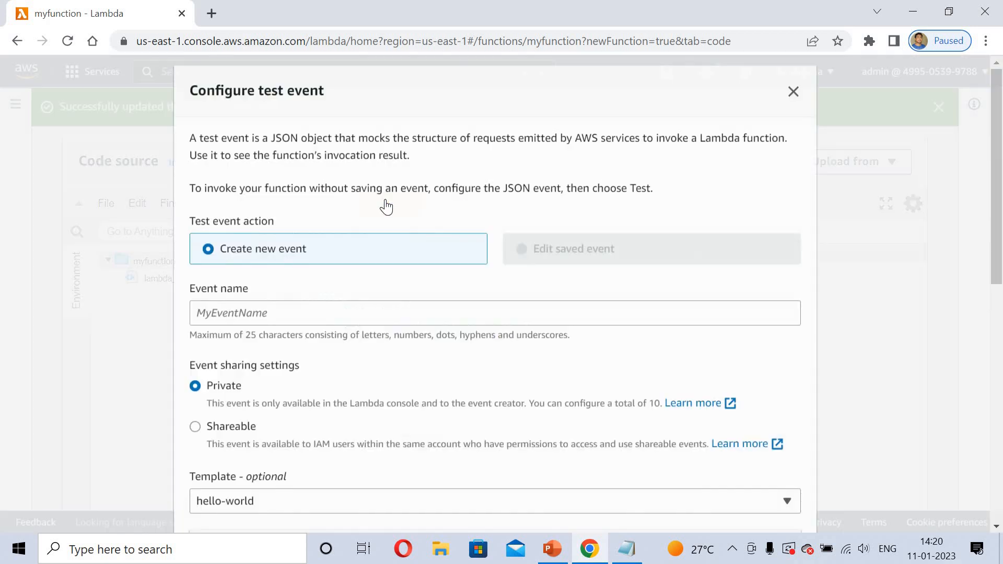
{"action": "left_click", "coordinate": [245, 315]}
{"action": "type", "text": "m"}
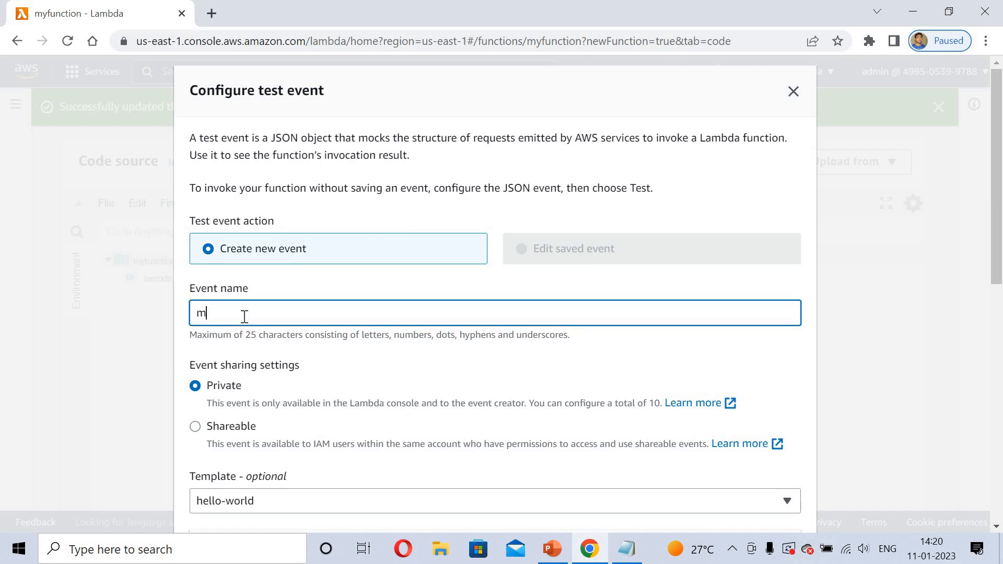
{"action": "type", "text": "yevent"}
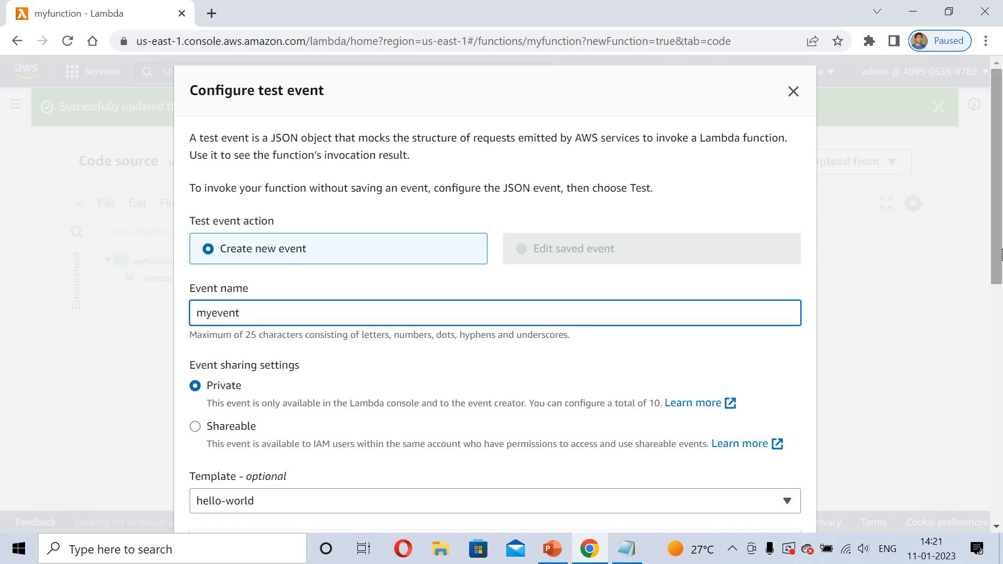
{"action": "left_click", "coordinate": [1001, 449]}
{"action": "left_click", "coordinate": [1001, 509]}
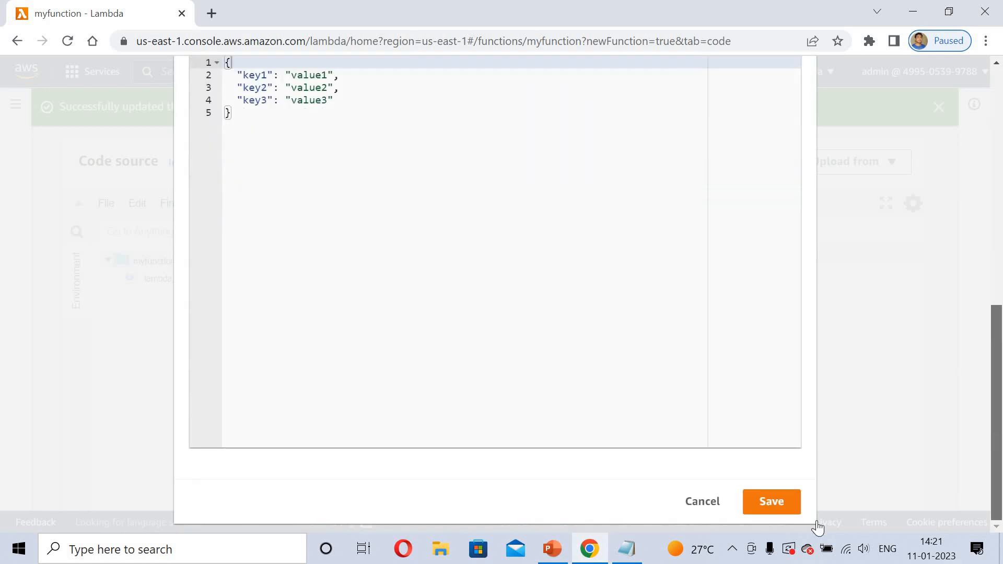
{"action": "left_click", "coordinate": [780, 503]}
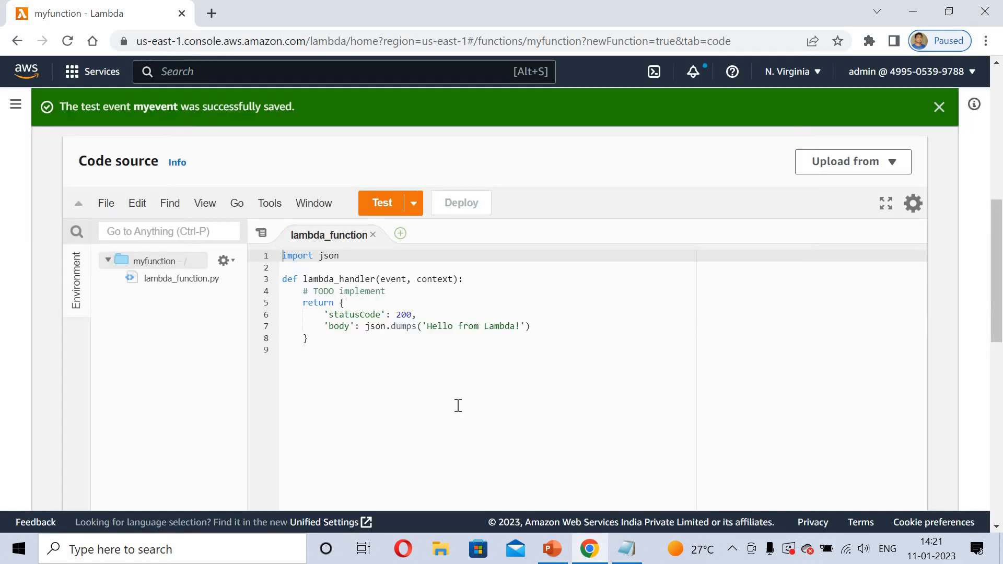
Run the test with myevent and examine the response in the execution results
{"action": "left_click", "coordinate": [377, 209]}
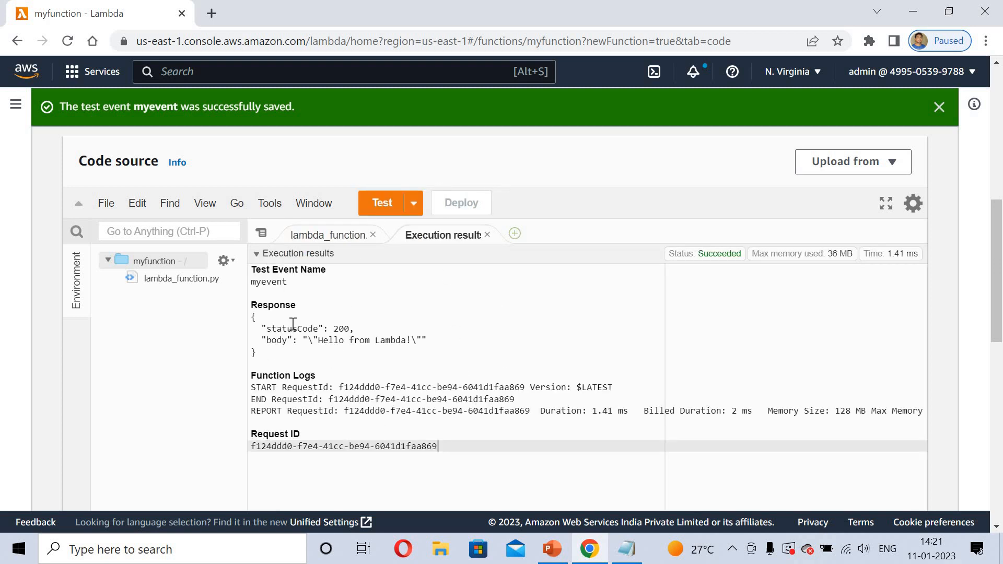
{"action": "left_click_drag", "start_coordinate": [293, 324], "coordinate": [427, 336]}
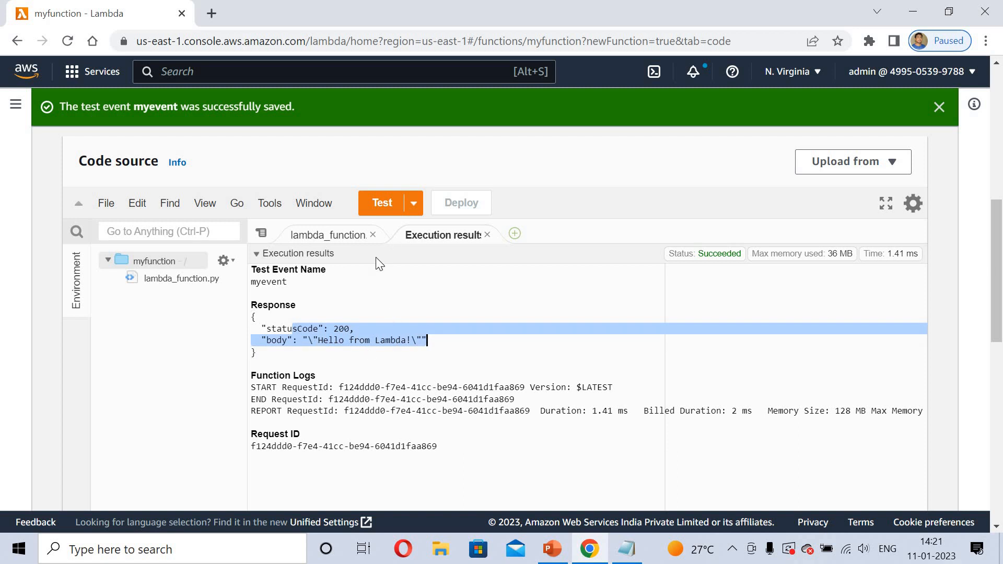
{"action": "left_click", "coordinate": [299, 236]}
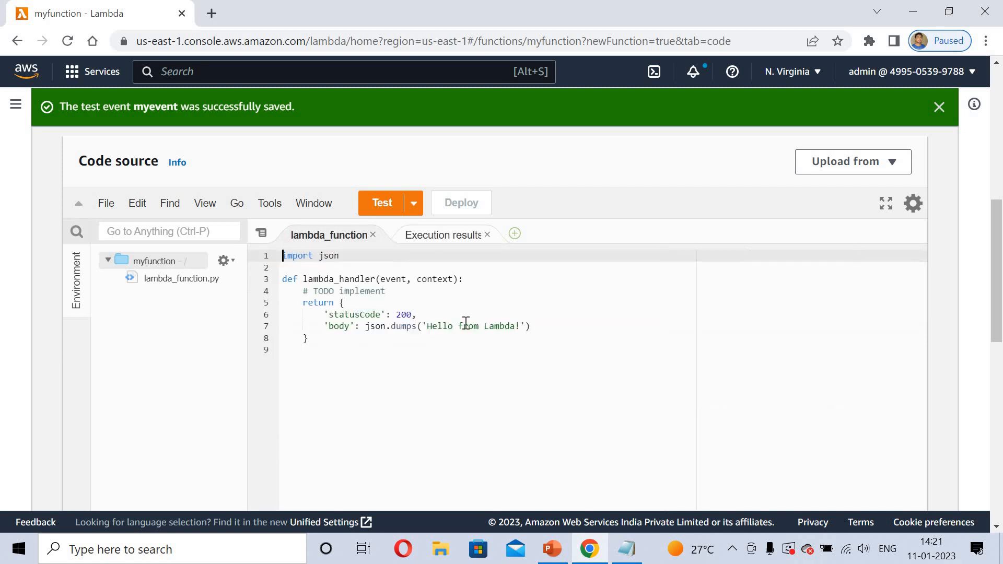
Remove the colon ending the lambda_handler definition on line 3, then save and deploy the code
{"action": "left_click", "coordinate": [480, 281]}
{"action": "key", "text": "BackSpace"}
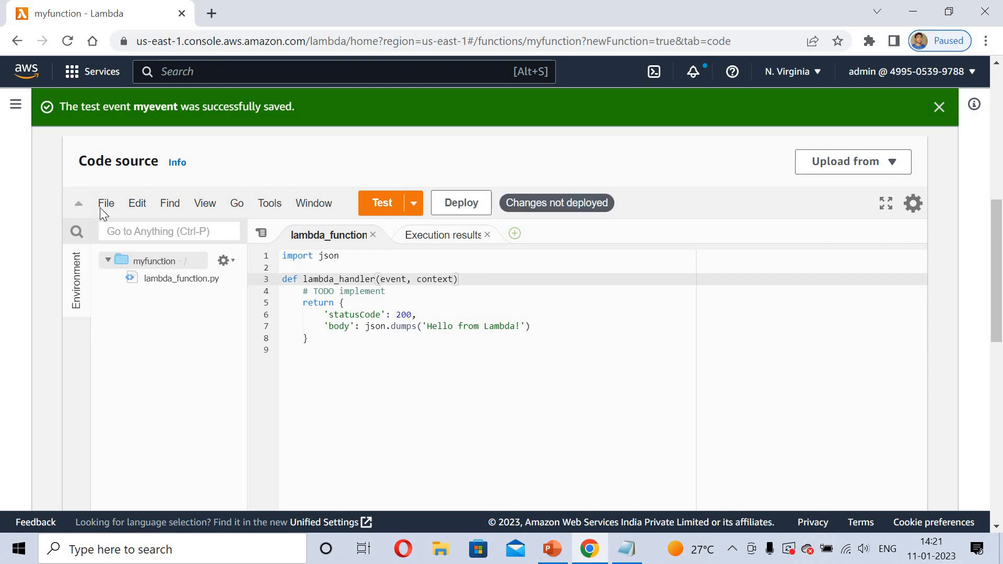
{"action": "left_click", "coordinate": [103, 205]}
{"action": "left_click", "coordinate": [127, 287]}
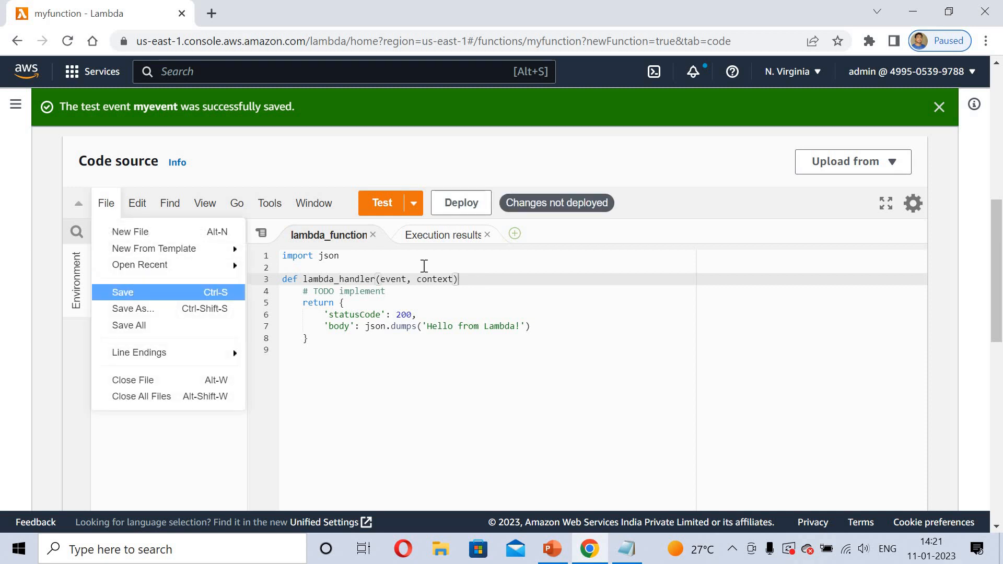
{"action": "left_click", "coordinate": [458, 209]}
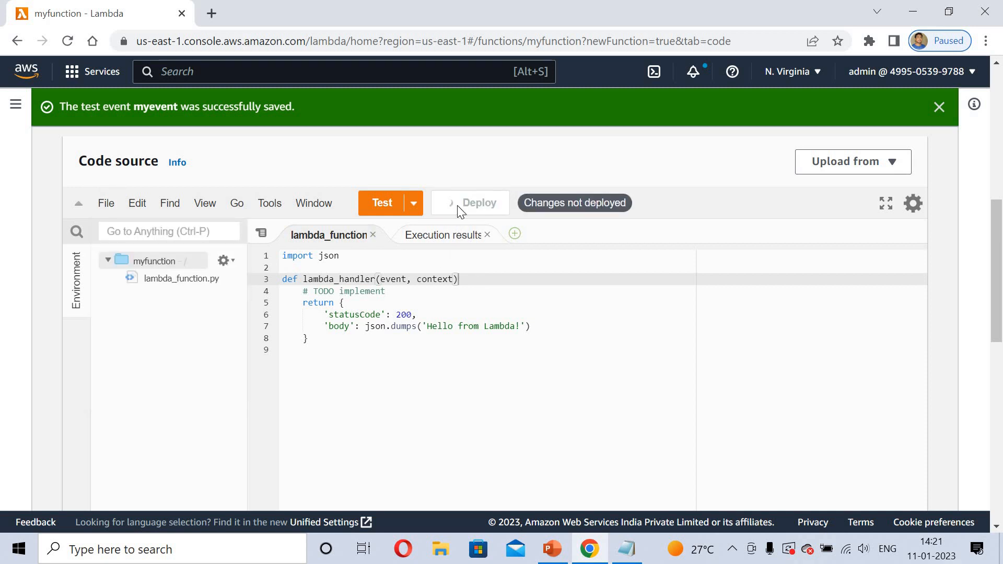
Run the test again and examine the execution results
{"action": "left_click", "coordinate": [382, 203]}
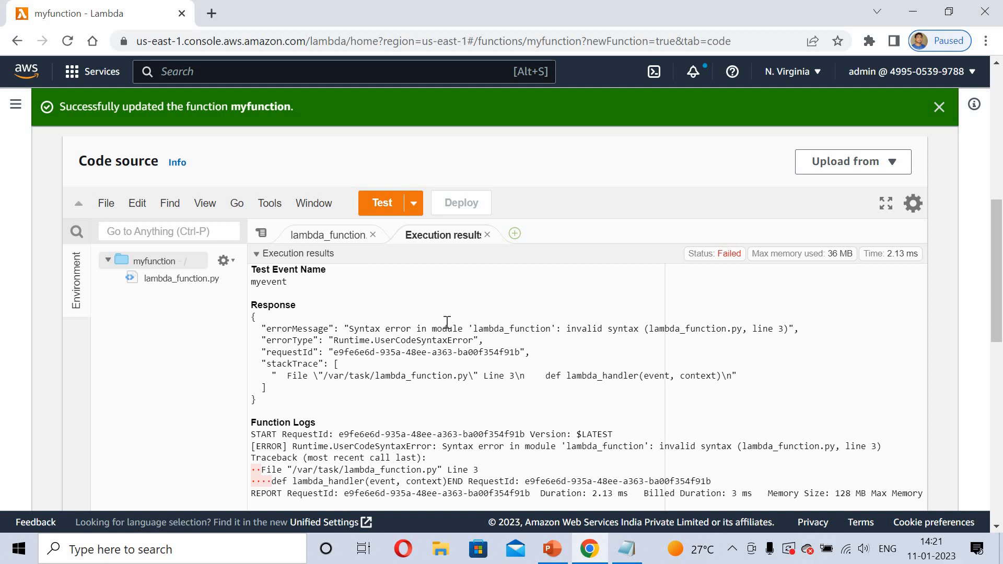
{"action": "left_click", "coordinate": [332, 236]}
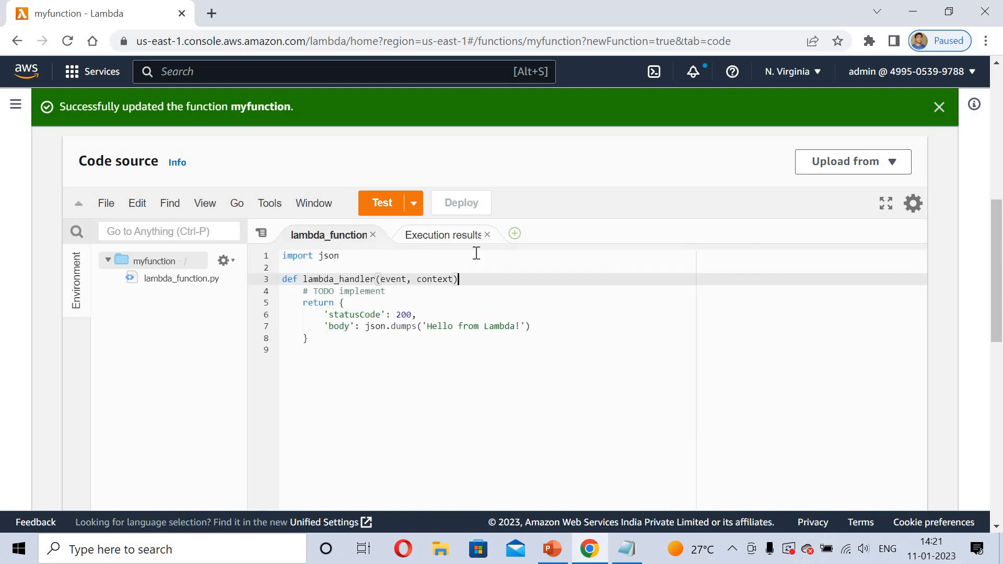
Restore the colon at the end of line 3, then save and deploy the code
{"action": "type", "text": ":"}
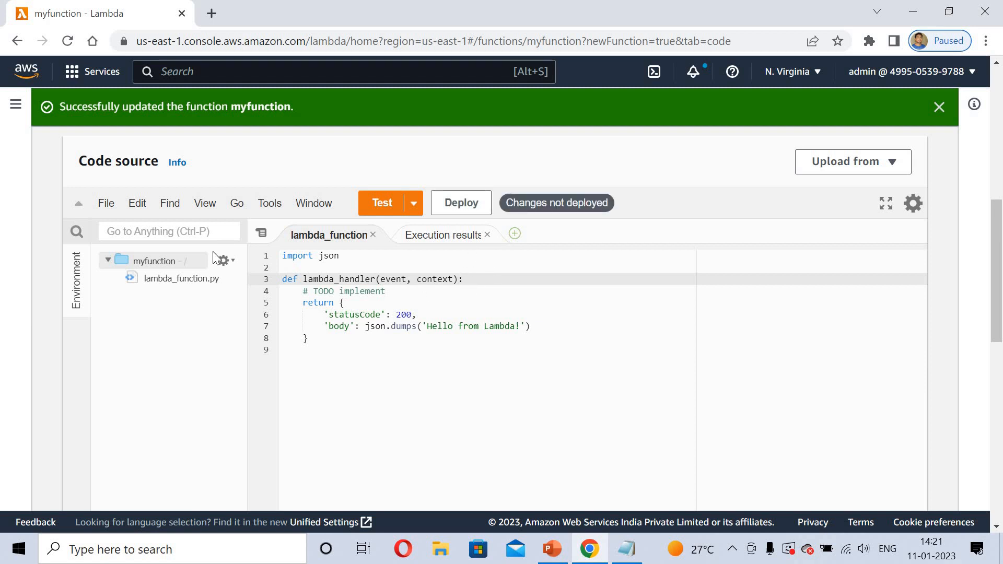
{"action": "left_click", "coordinate": [96, 211]}
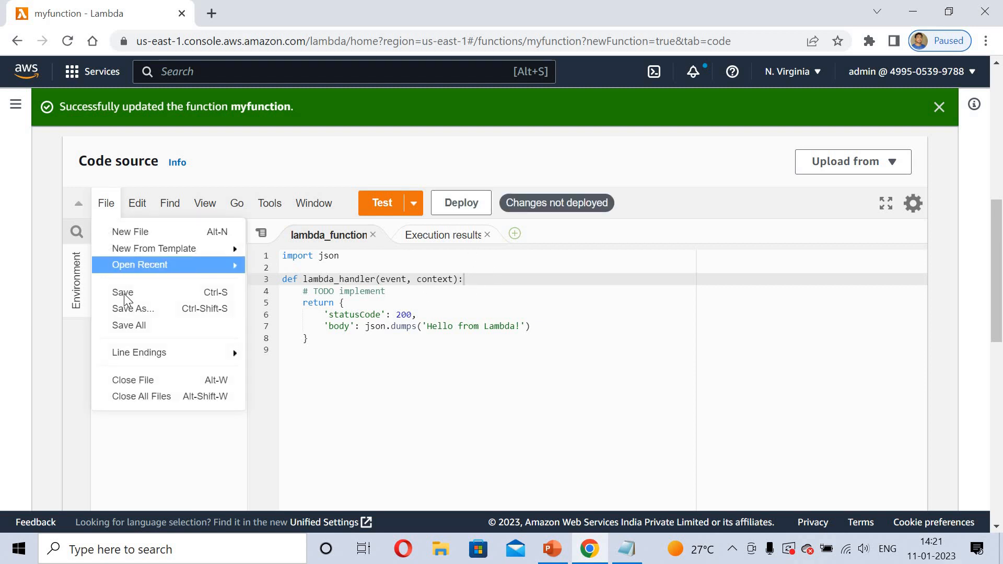
{"action": "left_click", "coordinate": [124, 292]}
{"action": "left_click", "coordinate": [464, 204]}
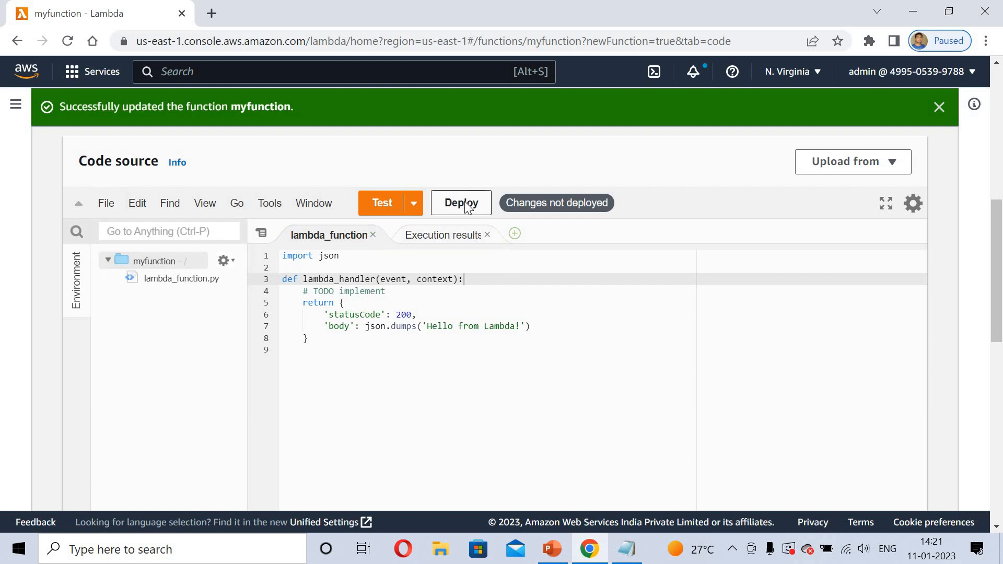
Run the test once more and review the execution results
{"action": "left_click", "coordinate": [368, 204]}
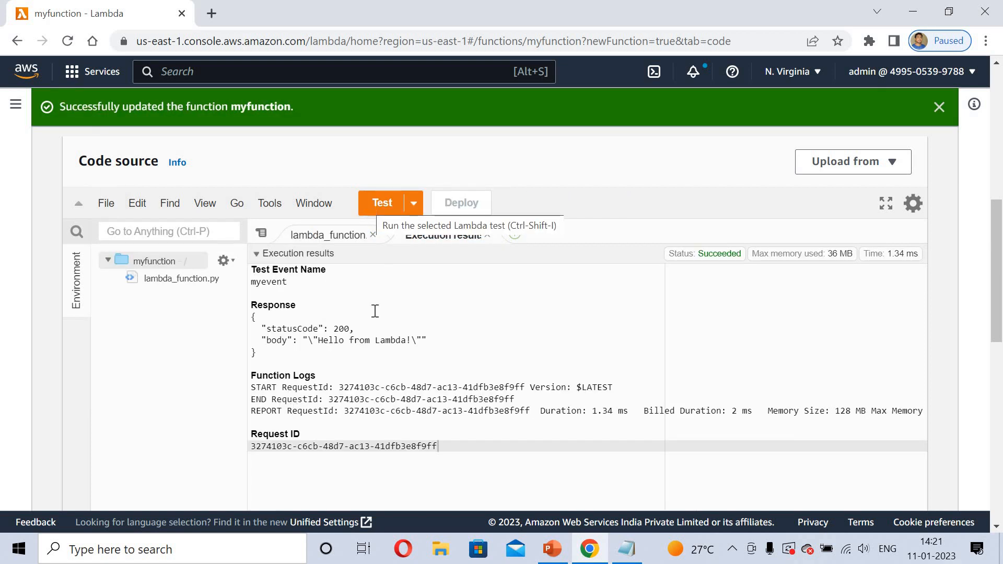
{"action": "left_click", "coordinate": [319, 241]}
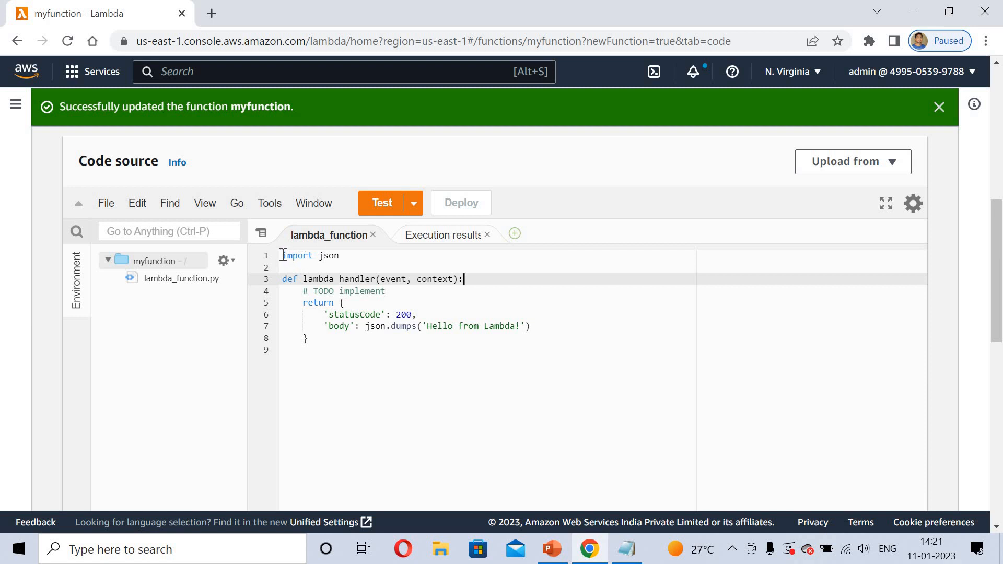
Clear all the code from lambda_function.py
{"action": "key", "text": "ctrl+a"}
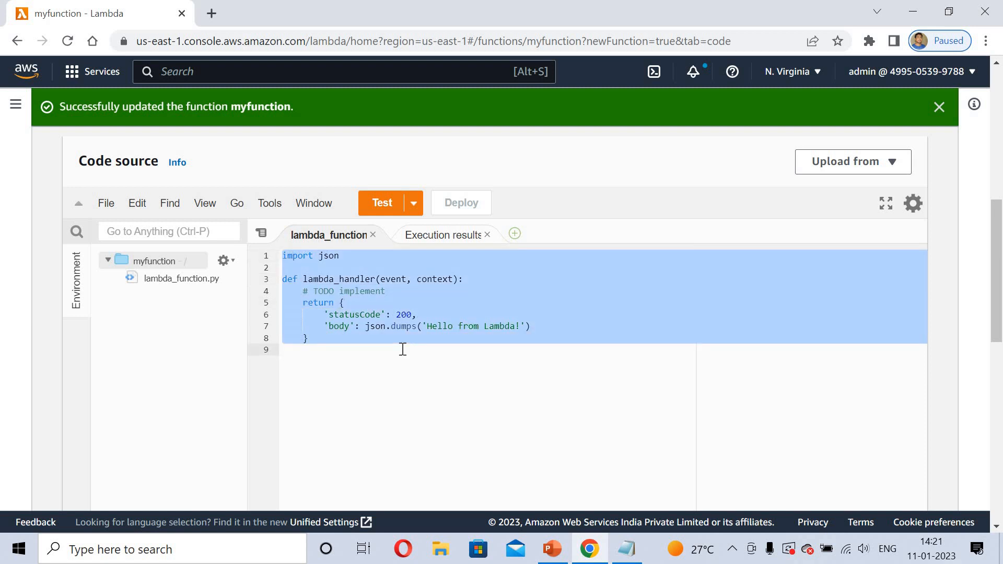
{"action": "key", "text": "Delete"}
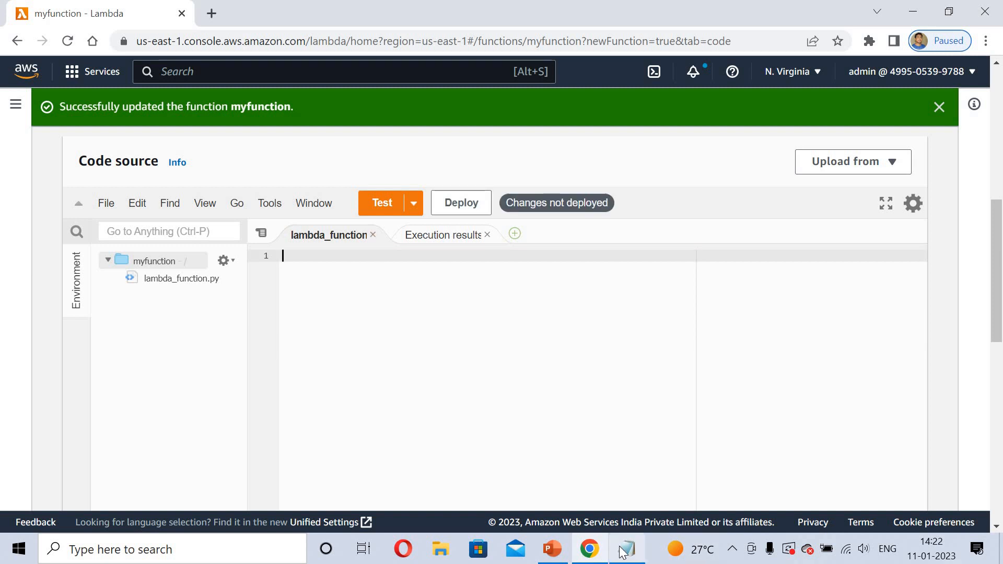
Switch to Notepad and copy the entire odd/even number handler code
{"action": "left_click", "coordinate": [621, 551]}
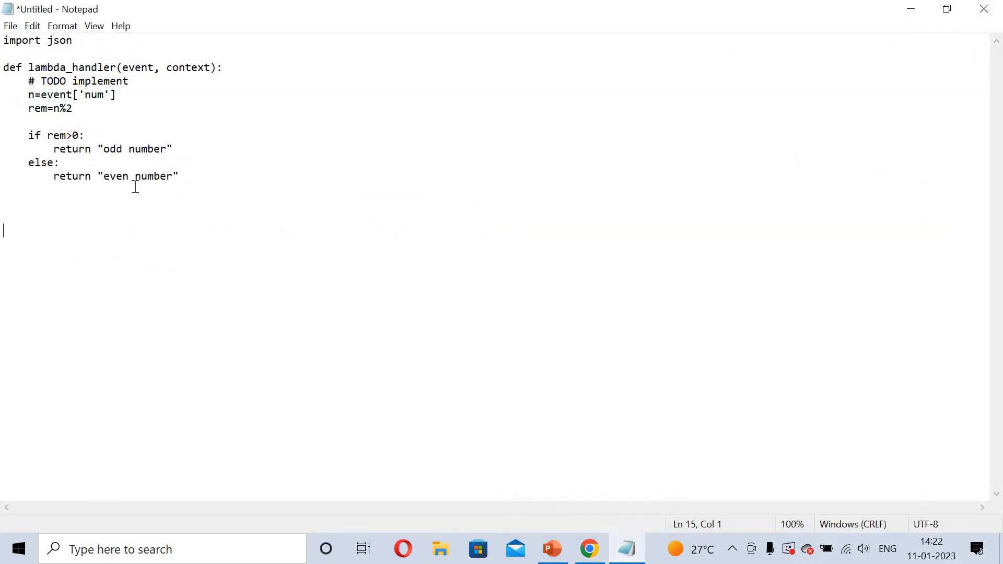
{"action": "key", "text": "ctrl+a"}
{"action": "right_click", "coordinate": [41, 133]}
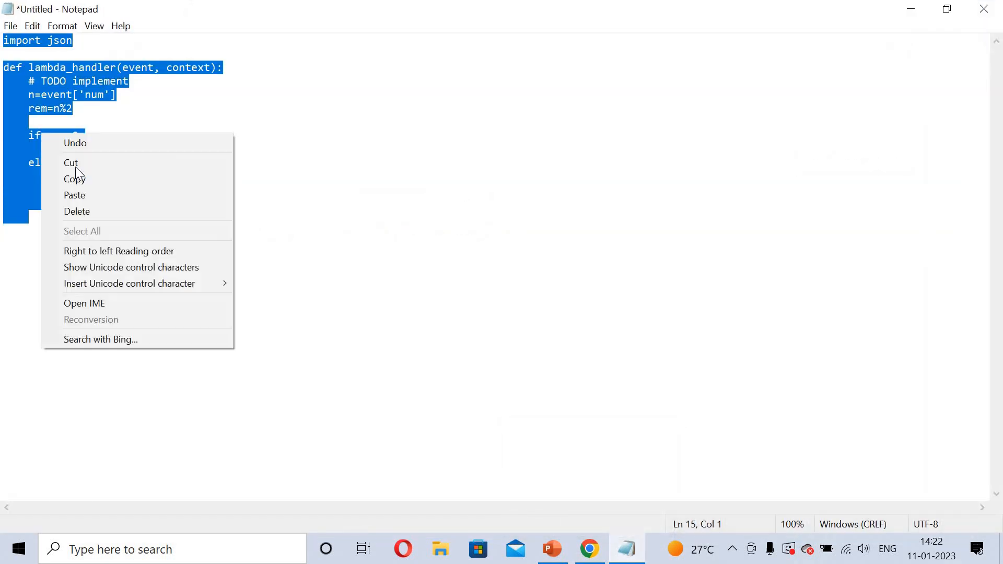
{"action": "left_click", "coordinate": [78, 173]}
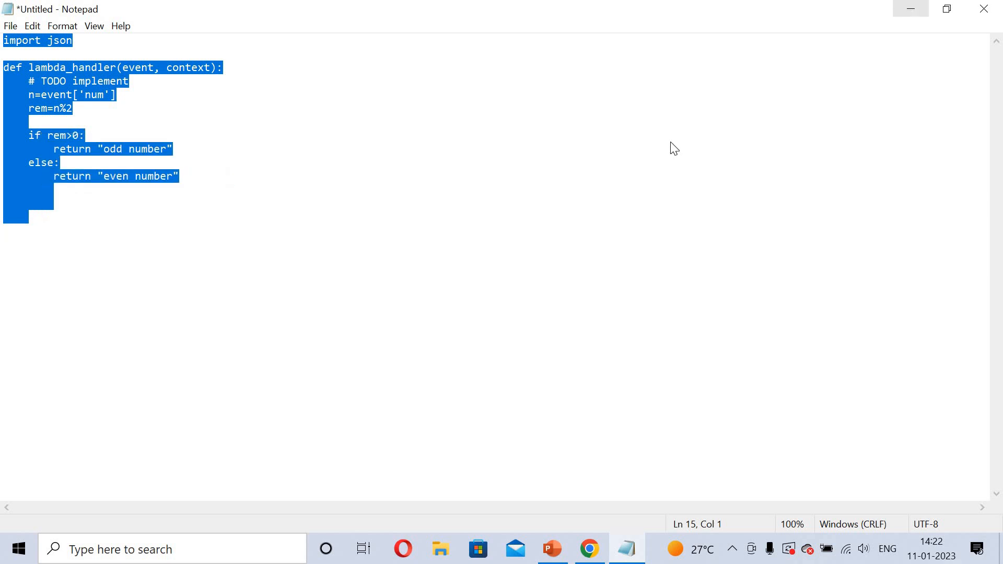
Return to the browser and paste the copied odd/even handler code into lambda_function.py
{"action": "left_click", "coordinate": [908, 8]}
{"action": "right_click", "coordinate": [383, 345]}
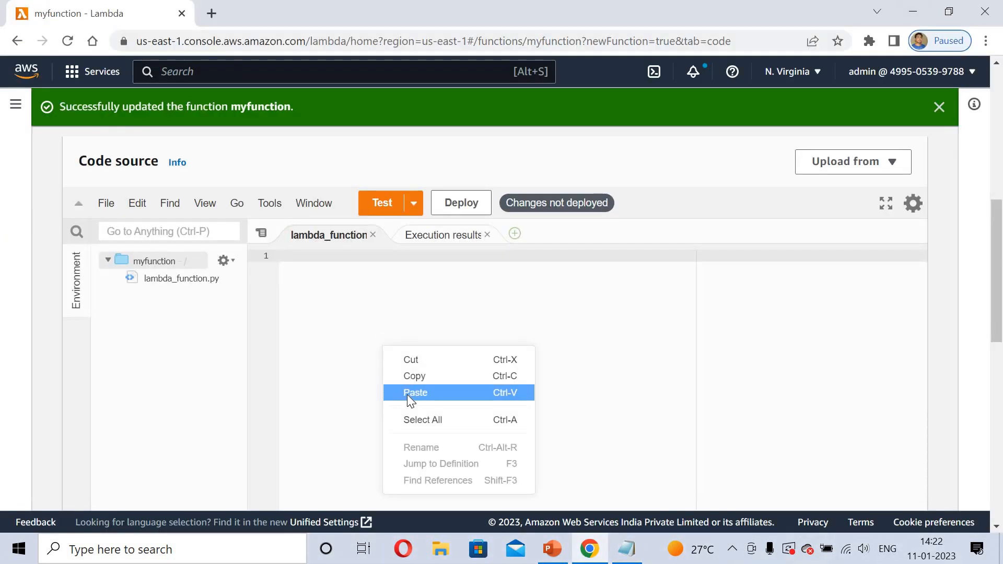
{"action": "left_click", "coordinate": [406, 394]}
{"action": "left_click", "coordinate": [654, 478]}
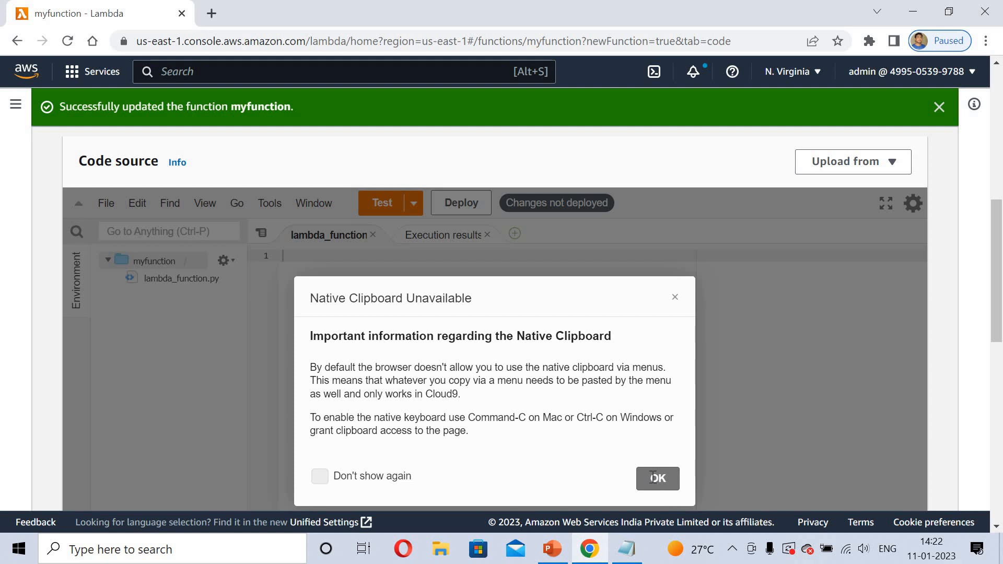
{"action": "key", "text": "ctrl+v"}
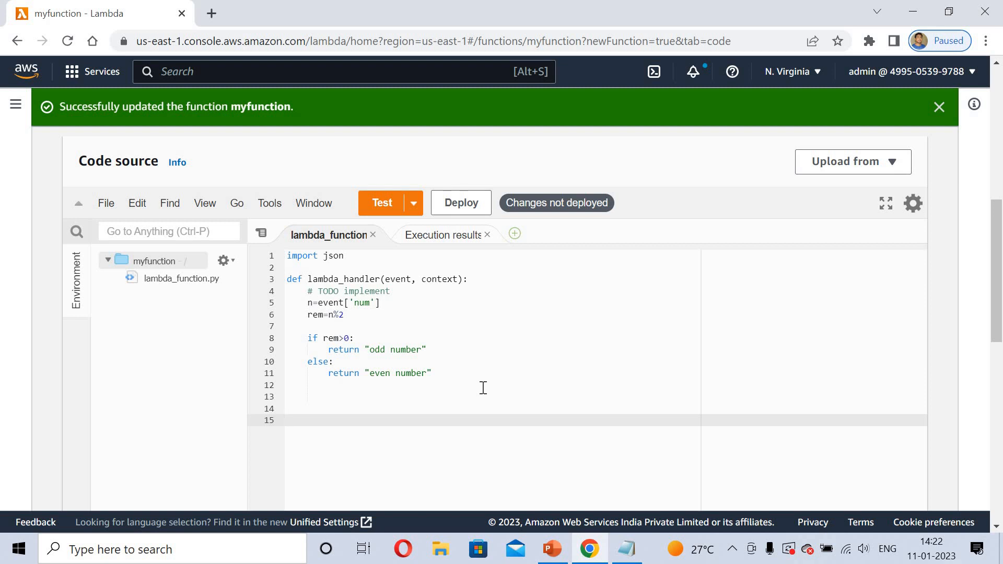
Edit the saved test event myevent so its JSON is {"num":10}, and save it
{"action": "left_click", "coordinate": [413, 203]}
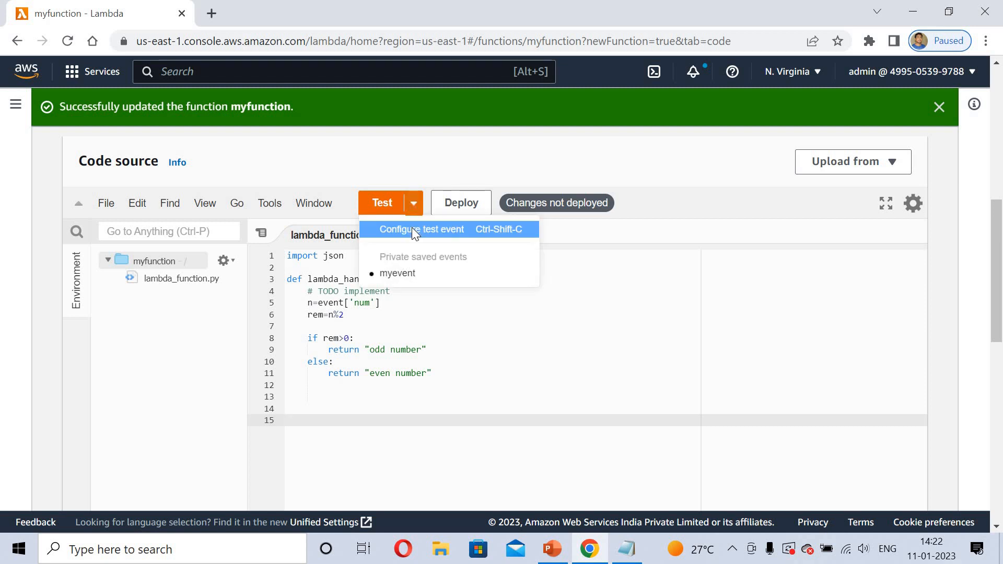
{"action": "left_click", "coordinate": [412, 228]}
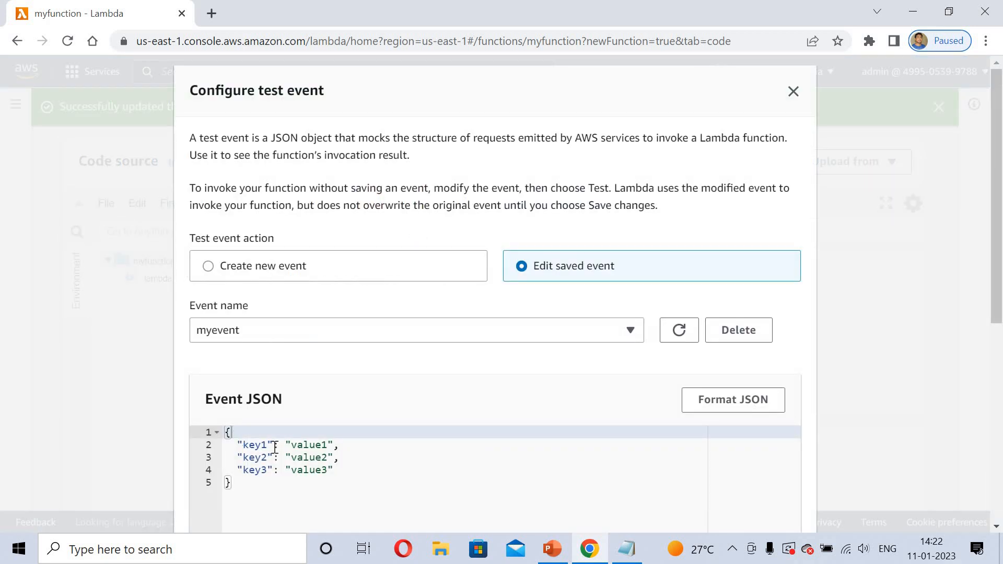
{"action": "left_click_drag", "start_coordinate": [237, 444], "coordinate": [377, 475]}
{"action": "key", "text": "BackSpace"}
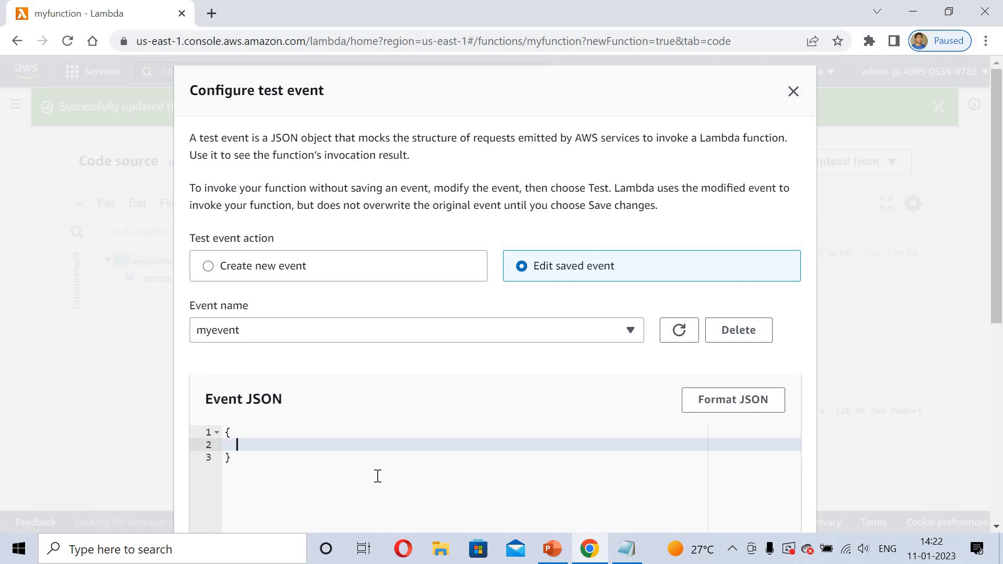
{"action": "type", "text": "\"num\":10"}
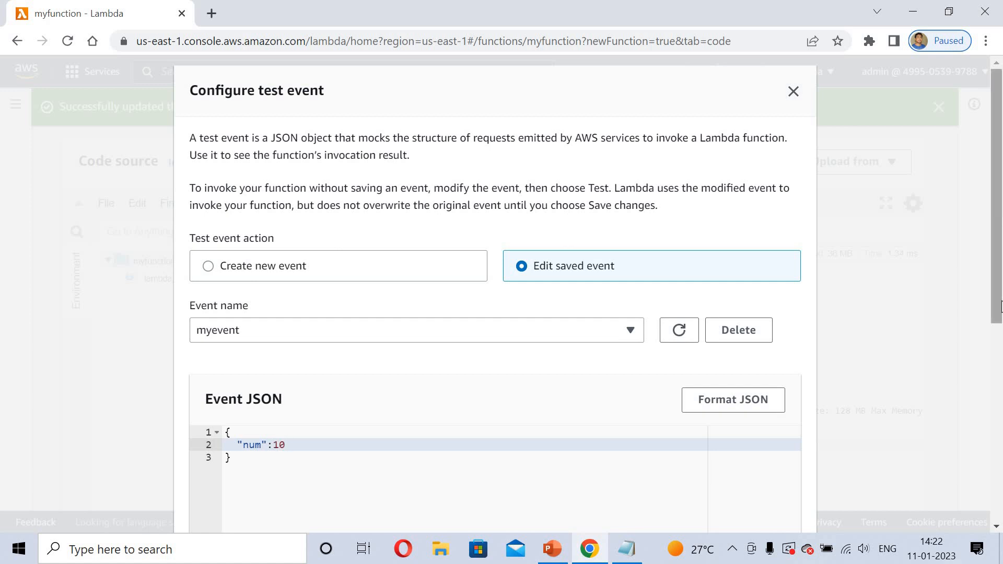
{"action": "scroll", "coordinate": [377, 475], "scroll_direction": "down", "scroll_amount": 6}
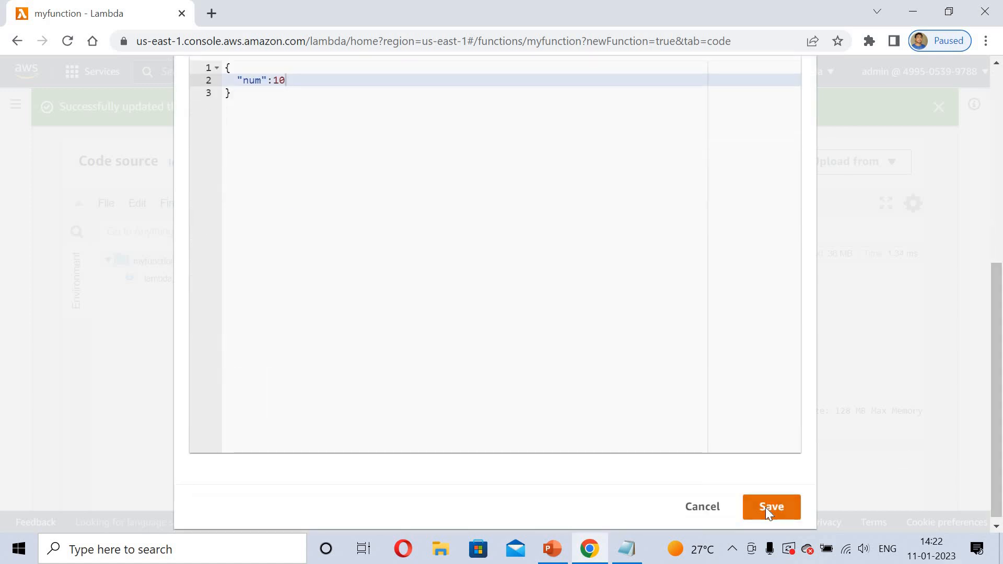
{"action": "left_click", "coordinate": [766, 507]}
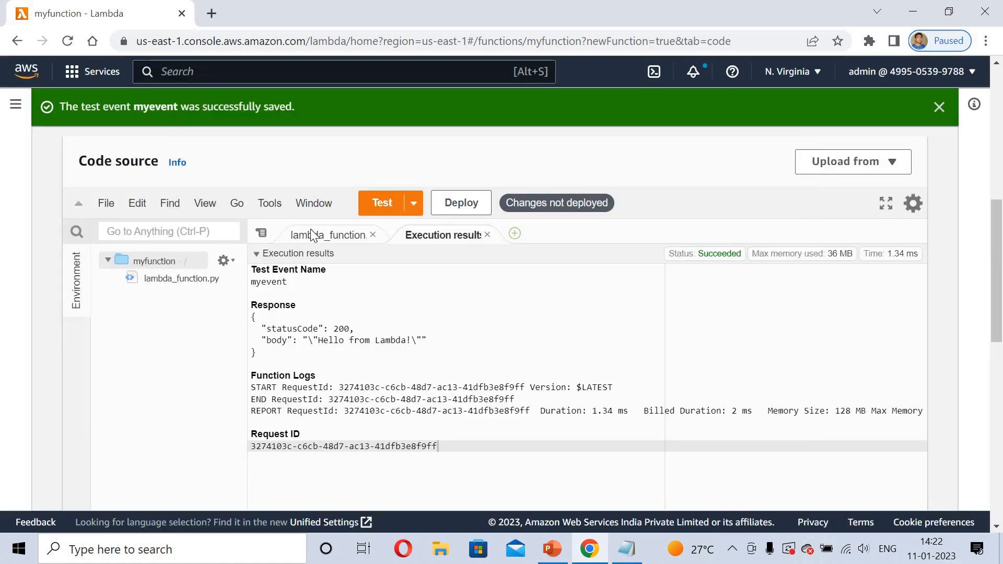
Save lambda_function.py and deploy the new code
{"action": "left_click", "coordinate": [310, 234]}
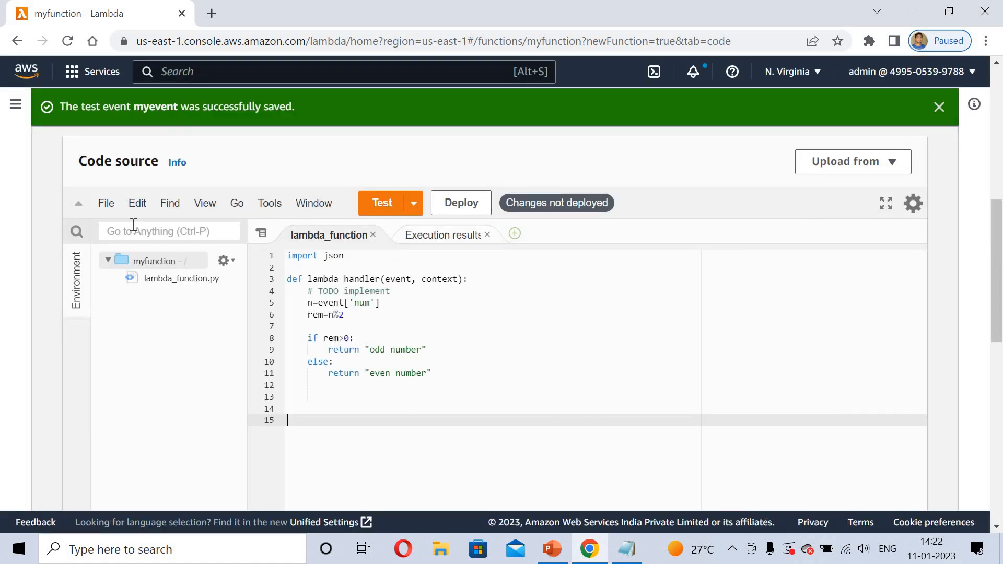
{"action": "left_click", "coordinate": [106, 203]}
{"action": "left_click", "coordinate": [135, 291]}
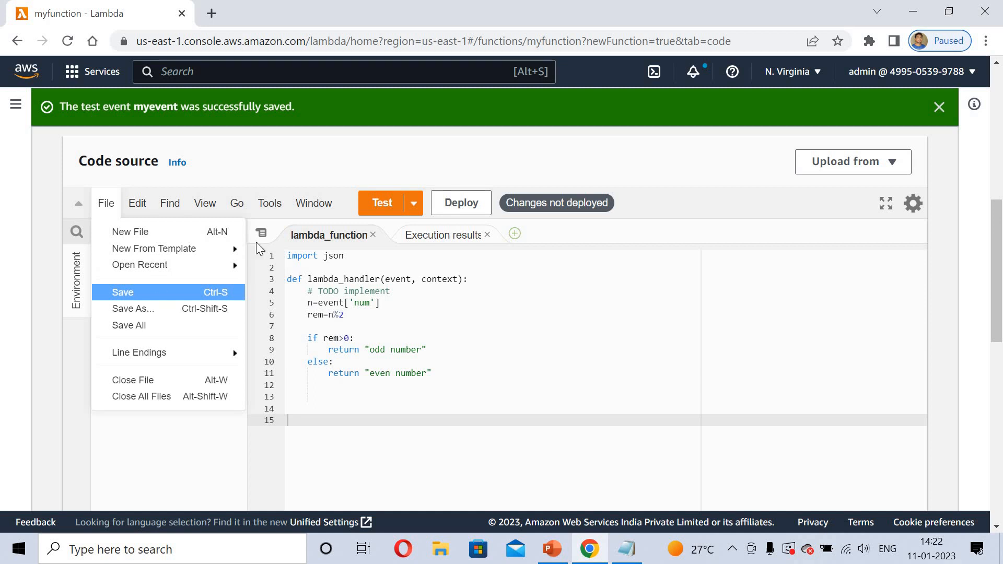
{"action": "left_click", "coordinate": [466, 203]}
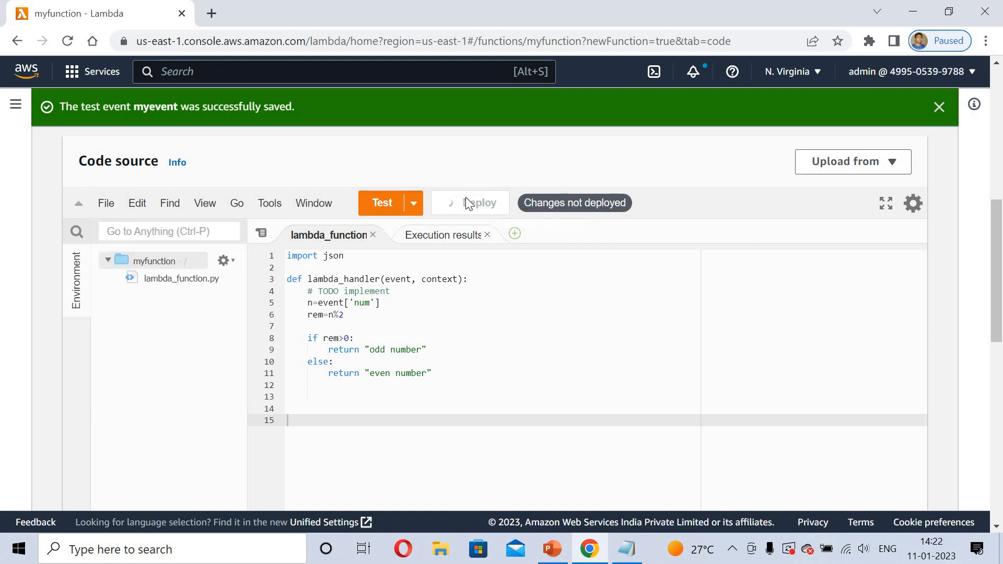
Run the test with myevent and review the returned response in the execution results
{"action": "left_click", "coordinate": [382, 202]}
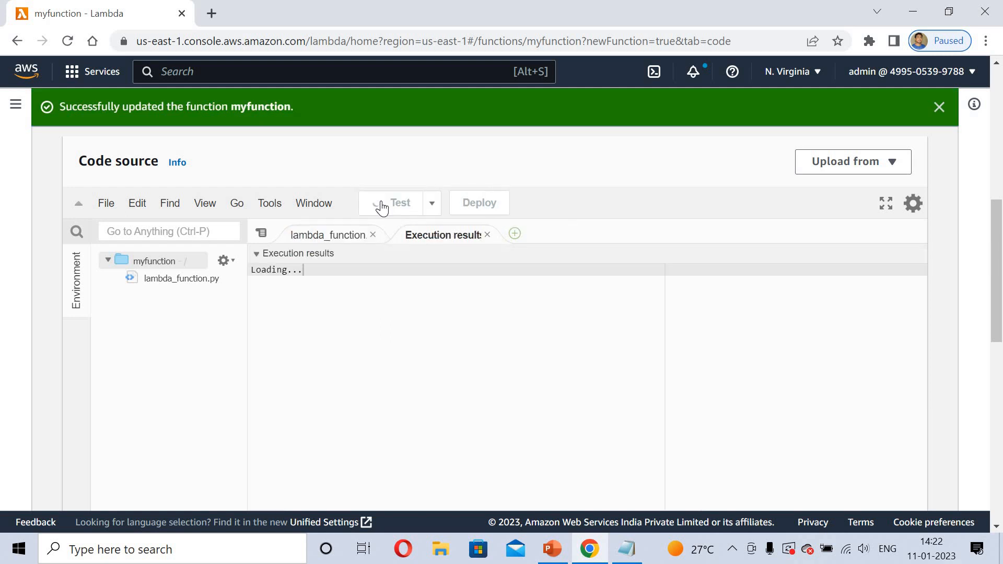
{"action": "left_click_drag", "start_coordinate": [287, 318], "coordinate": [313, 318]}
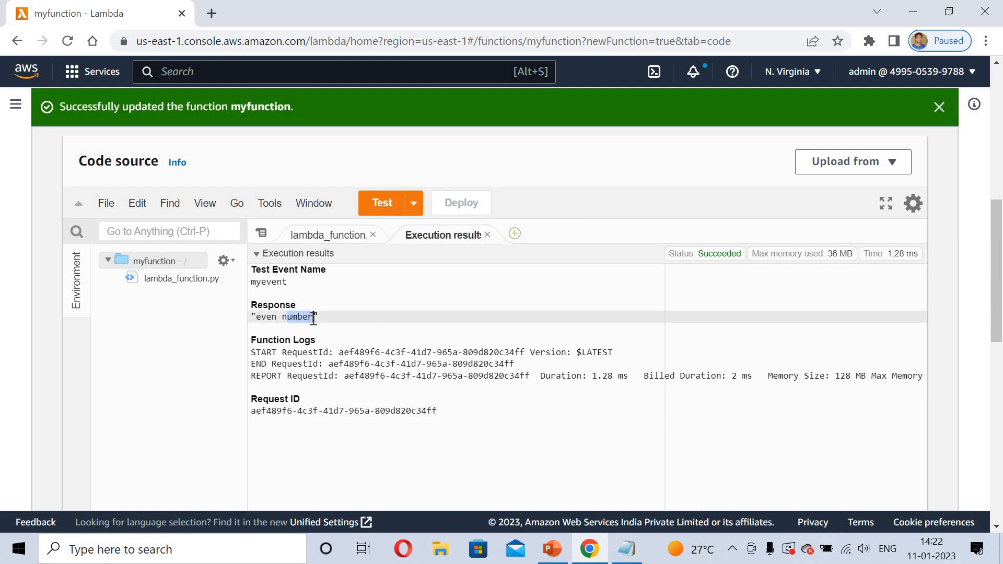
{"action": "left_click", "coordinate": [320, 235]}
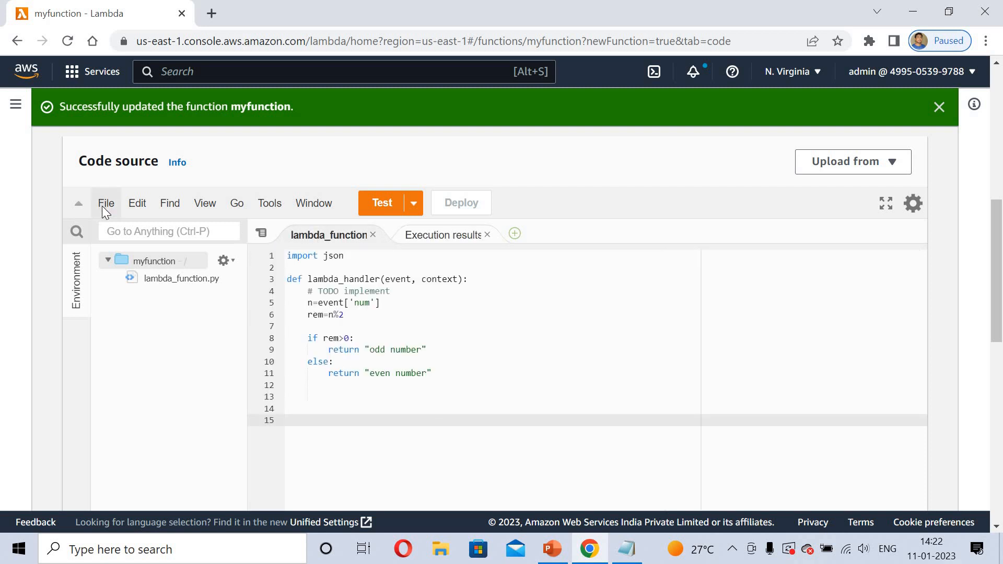
{"action": "left_click", "coordinate": [105, 204]}
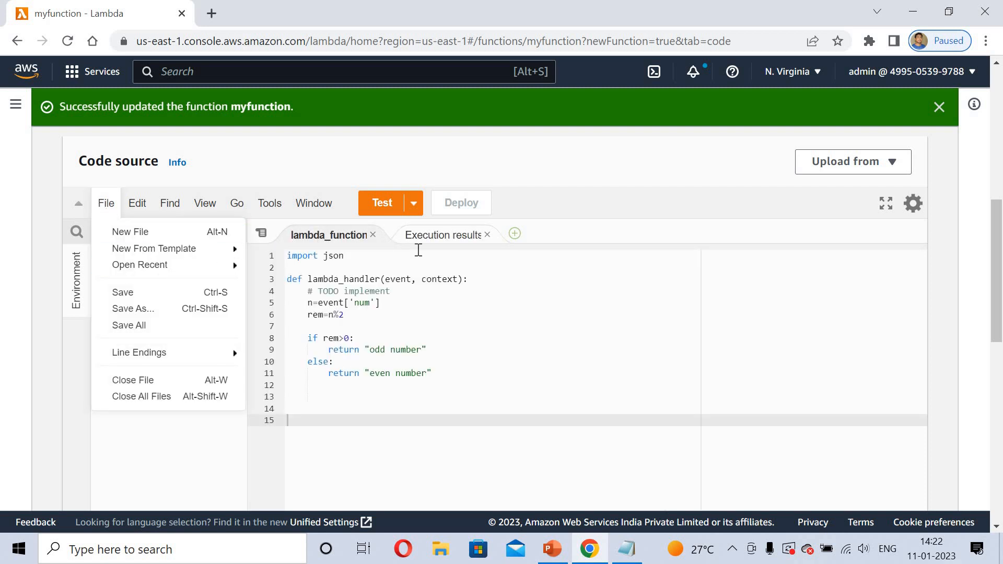
Change the test event's num value to 11, save the event, and run the test again
{"action": "left_click", "coordinate": [413, 204]}
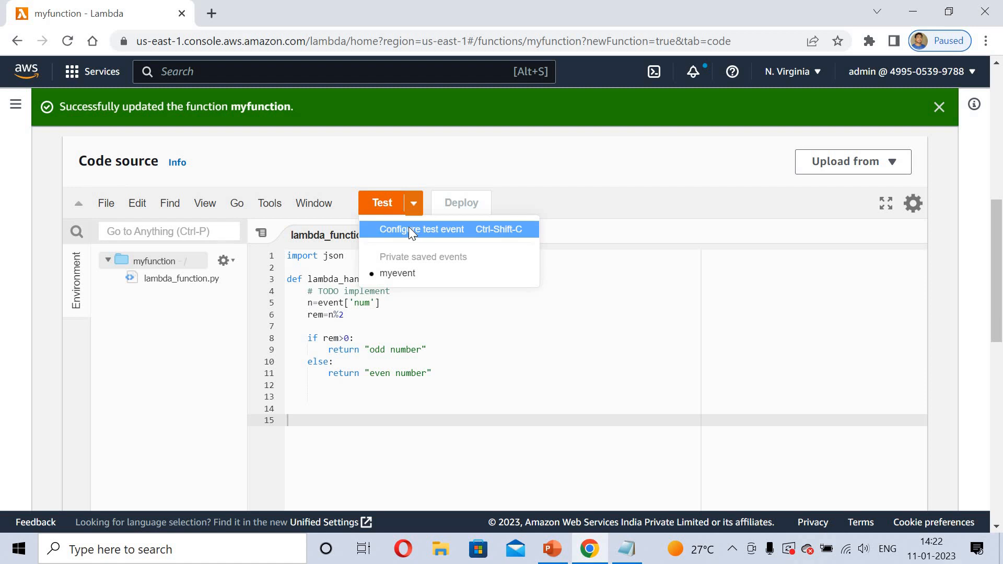
{"action": "left_click", "coordinate": [409, 229]}
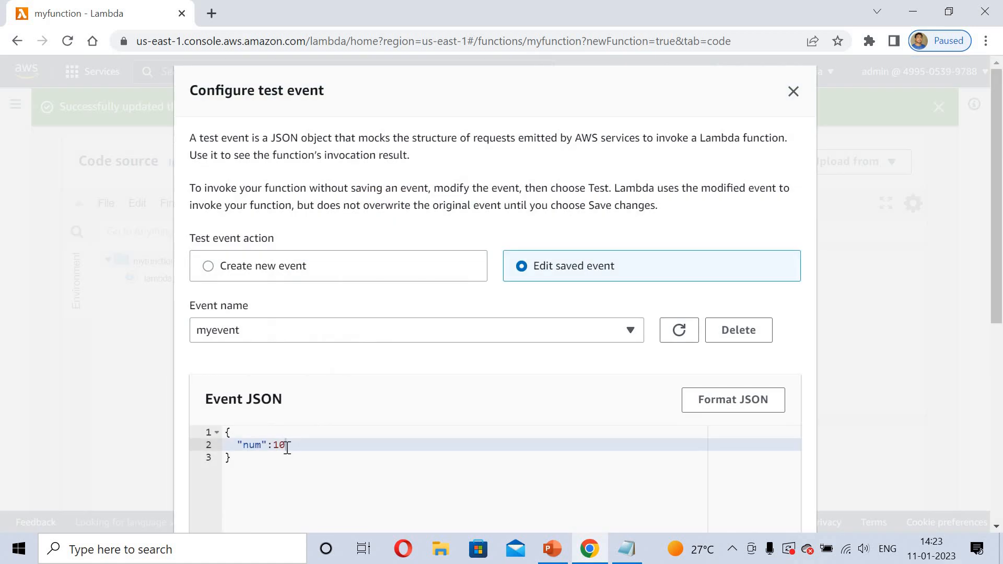
{"action": "key", "text": "BackSpace"}
{"action": "type", "text": "1"}
{"action": "scroll", "coordinate": [1002, 258], "scroll_direction": "down", "scroll_amount": 6}
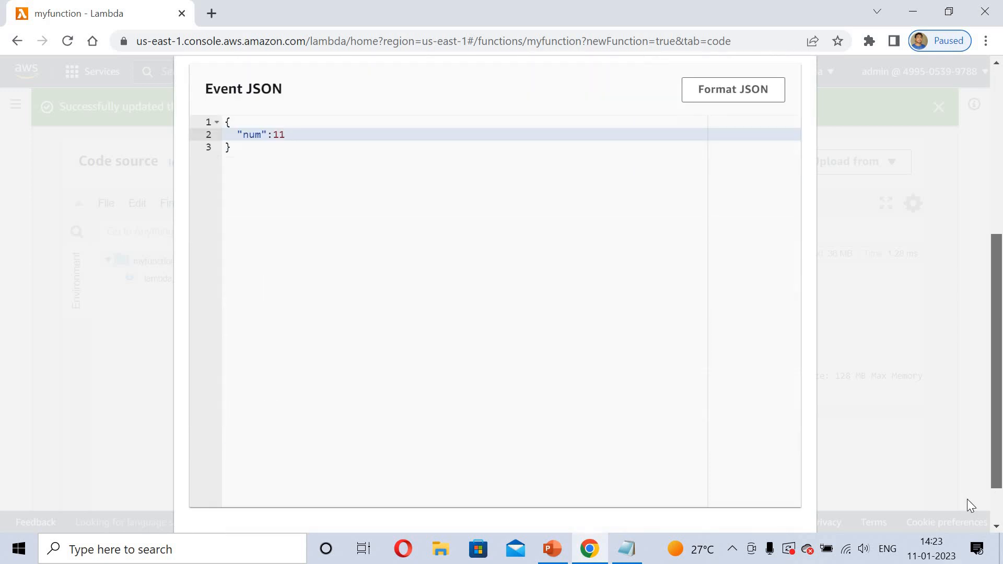
{"action": "left_click", "coordinate": [765, 512]}
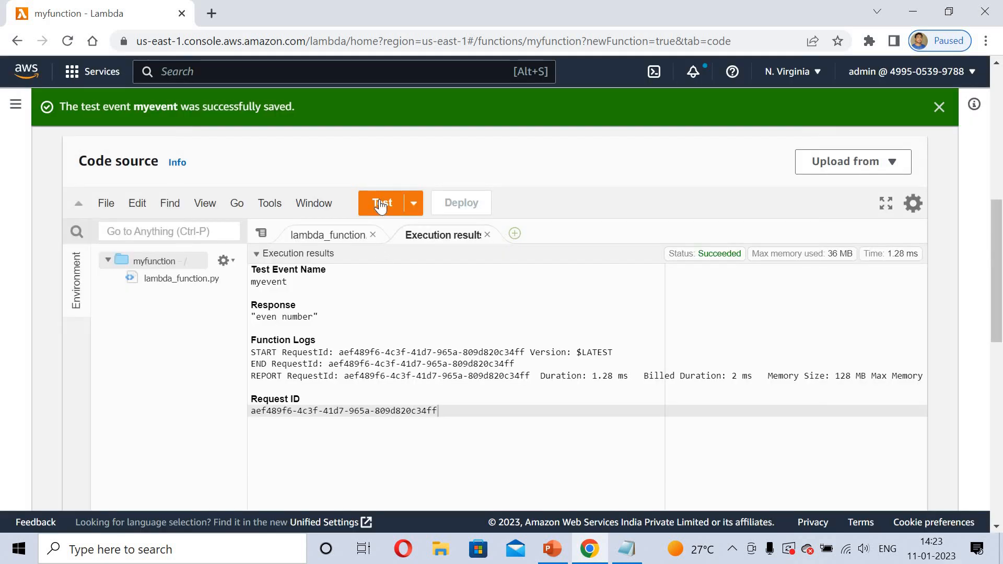
{"action": "left_click", "coordinate": [382, 209]}
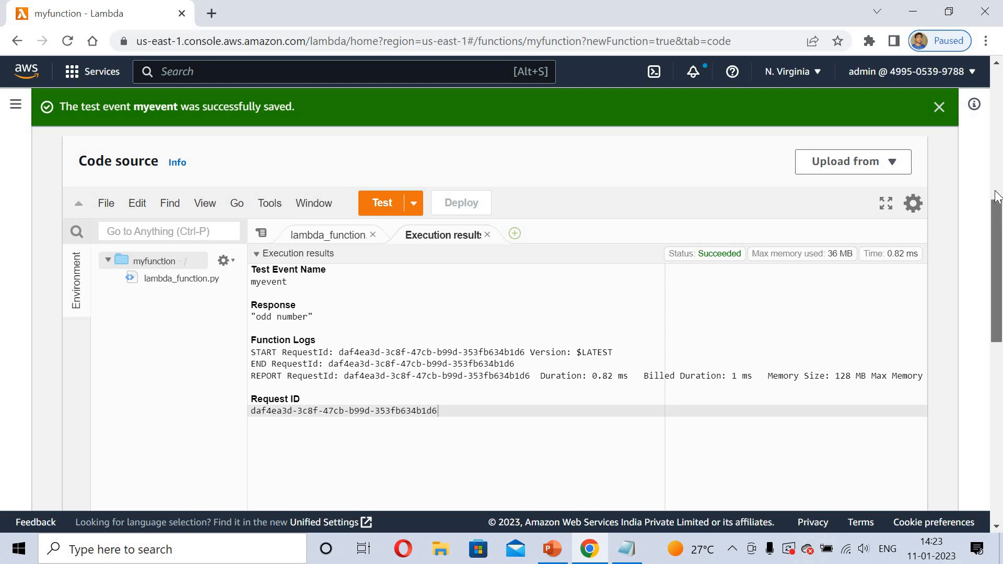
Open the function's Monitor tab and examine the CloudWatch metrics charts for invocations, duration and errors
{"action": "scroll", "coordinate": [995, 197], "scroll_direction": "up", "scroll_amount": 5}
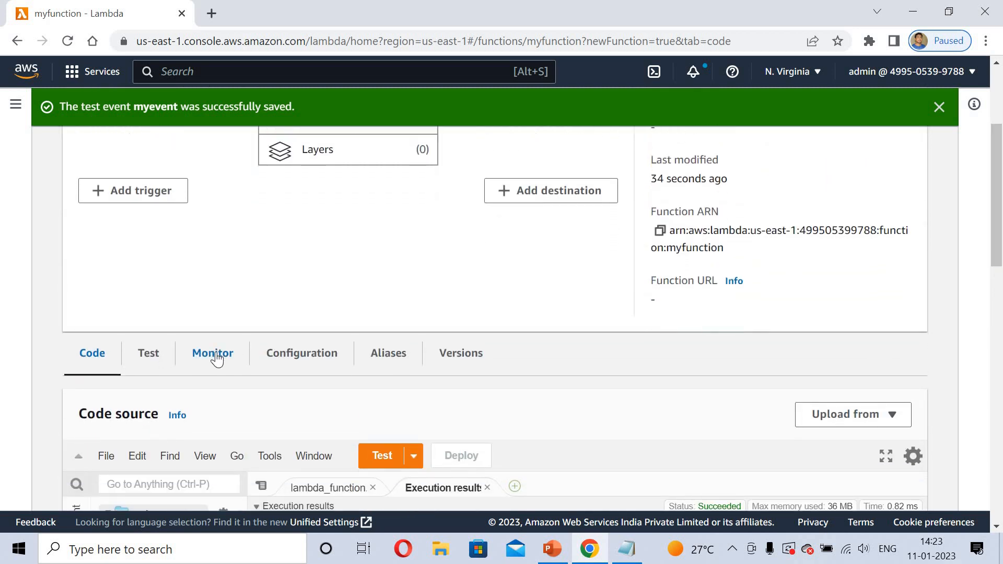
{"action": "left_click", "coordinate": [215, 358]}
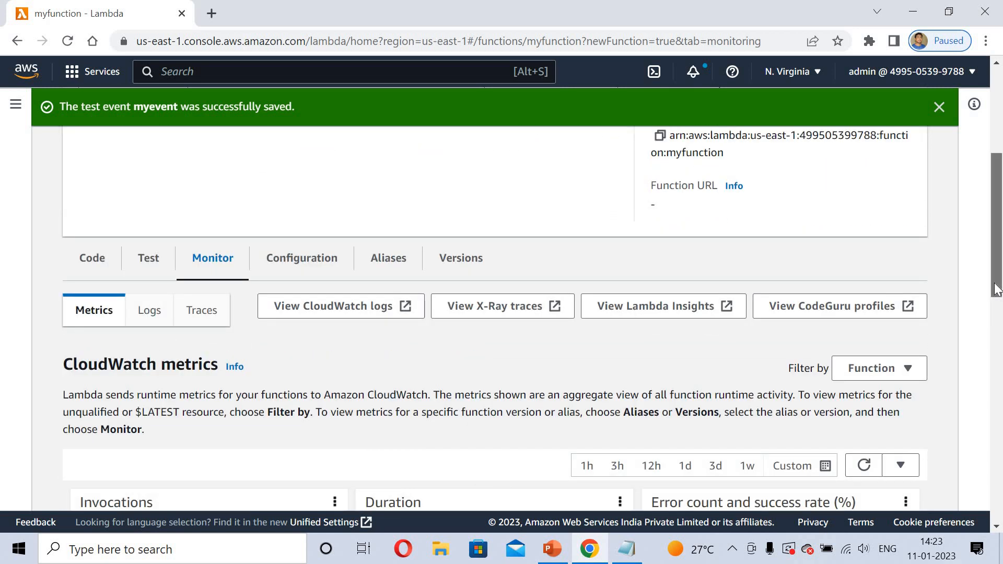
{"action": "left_click_drag", "start_coordinate": [997, 290], "coordinate": [997, 355]}
{"action": "left_click", "coordinate": [864, 255]}
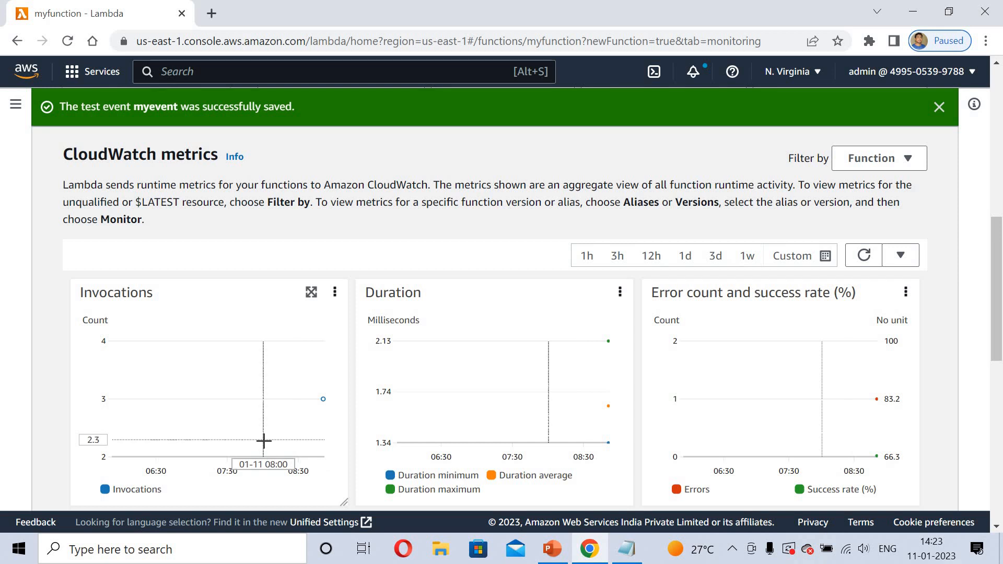
{"action": "mouse_move", "coordinate": [323, 400]}
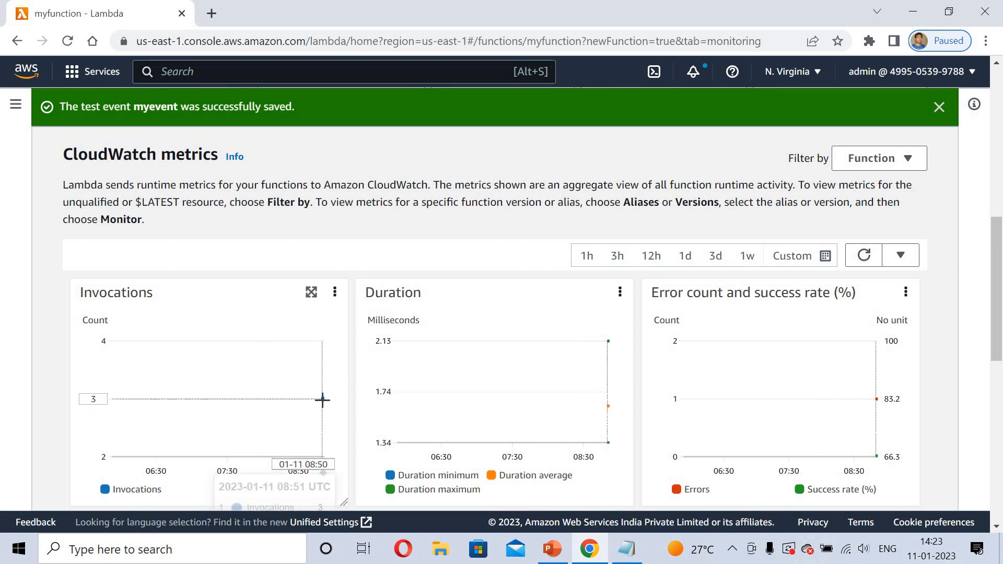
{"action": "scroll", "coordinate": [322, 400], "scroll_direction": "down", "scroll_amount": 3}
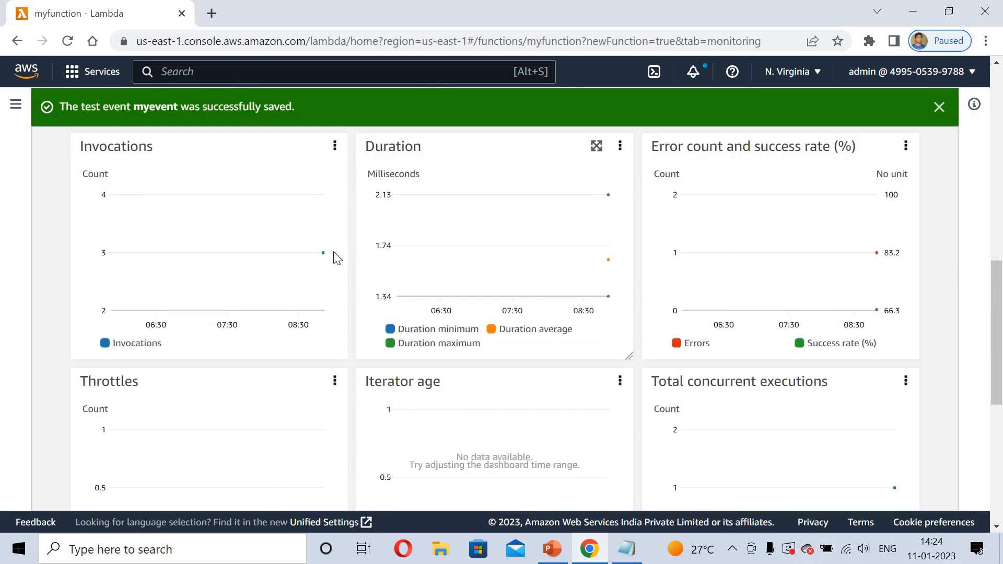
{"action": "mouse_move", "coordinate": [322, 252]}
{"action": "mouse_move", "coordinate": [609, 196]}
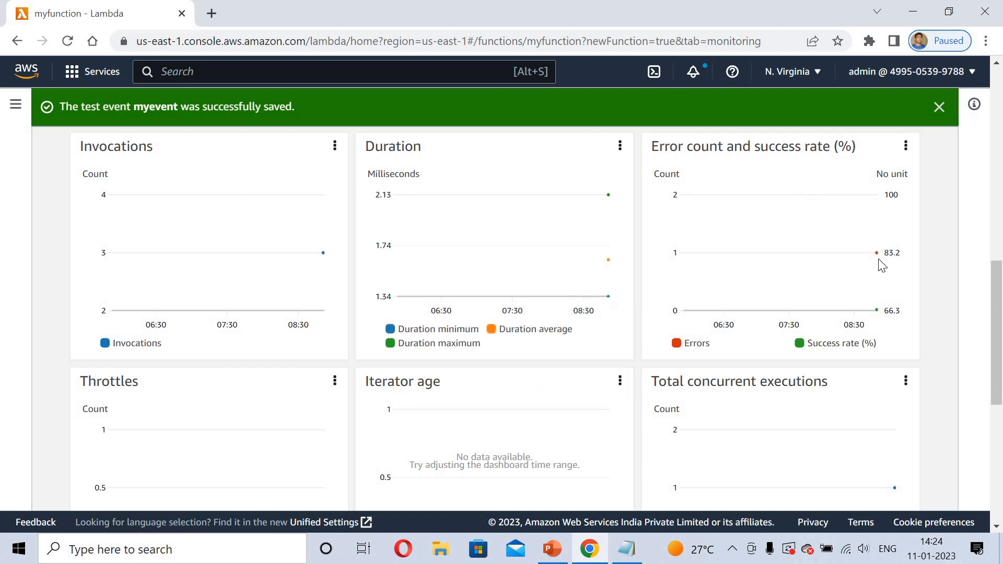
{"action": "mouse_move", "coordinate": [876, 254]}
{"action": "scroll", "coordinate": [1001, 148], "scroll_direction": "up", "scroll_amount": 10}
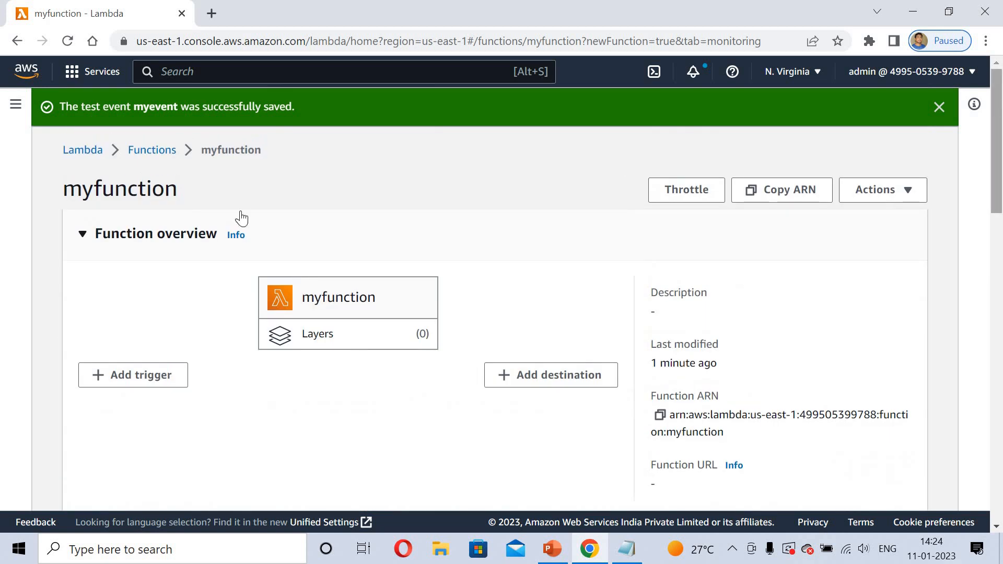
Go back to the Lambda dashboard and view the region's resource summary
{"action": "left_click", "coordinate": [90, 152]}
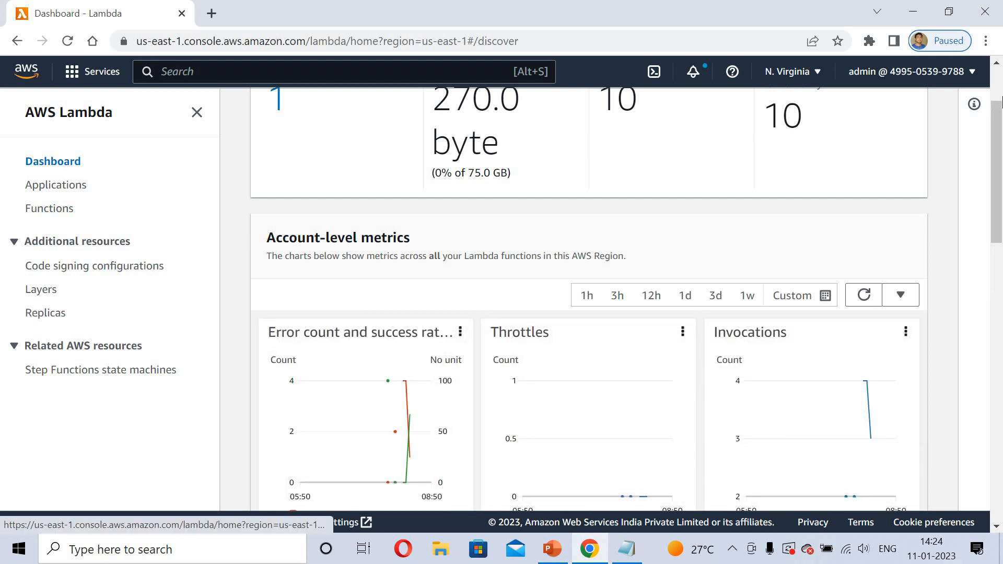
{"action": "scroll", "coordinate": [998, 80], "scroll_direction": "up", "scroll_amount": 2}
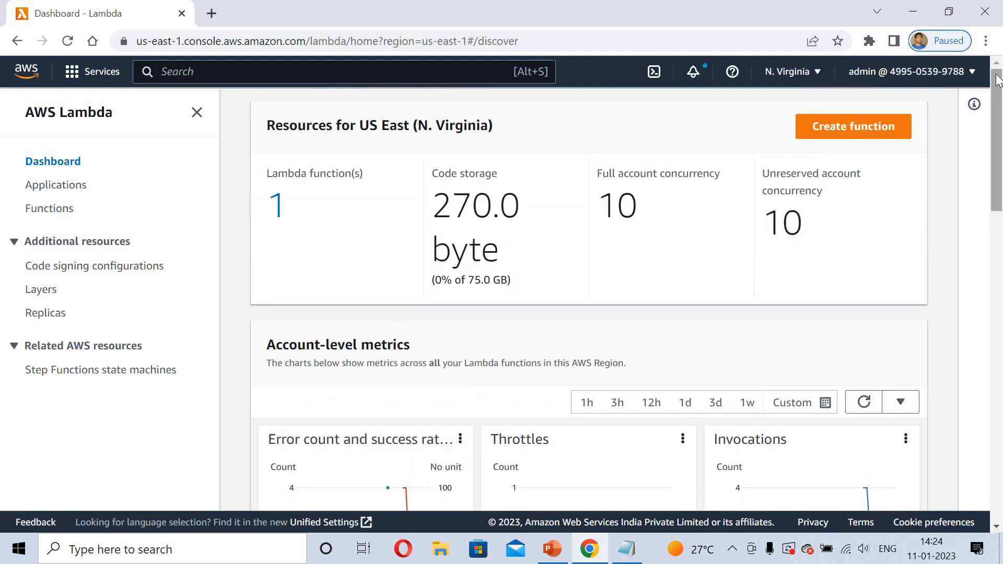